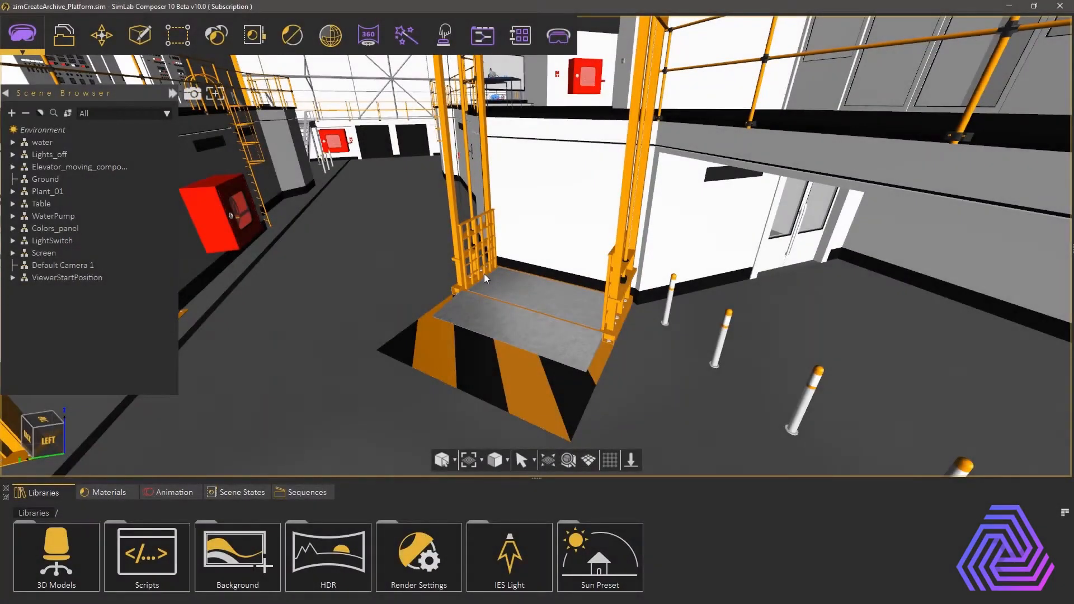
Step: Select the whole Elevator_moving_component assembly, starting from the elevator's platform floor
{"action": "left_click", "coordinate": [526, 292]}
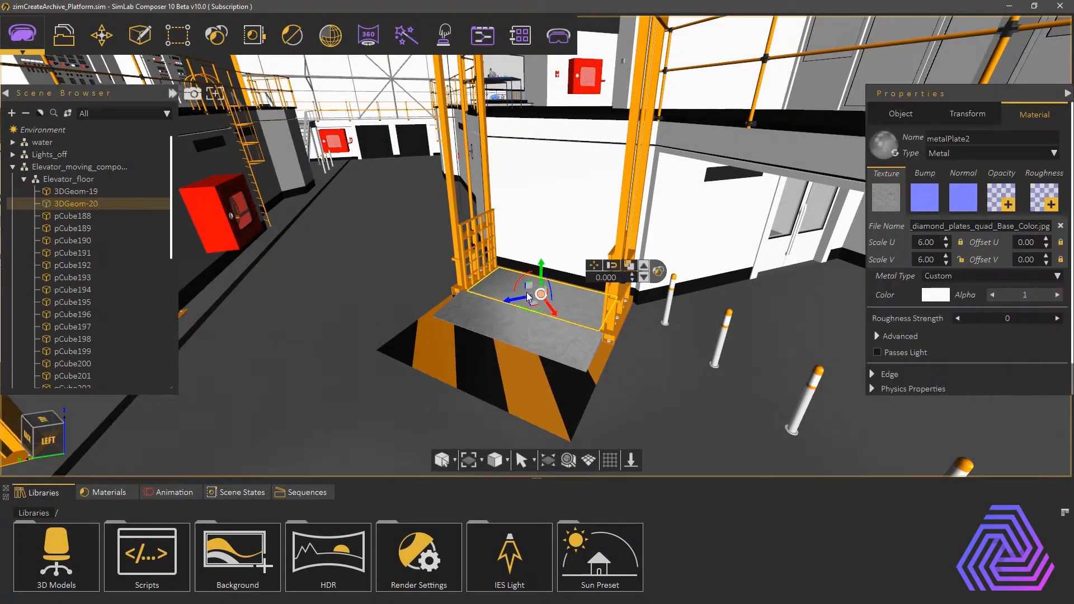
{"action": "left_click", "coordinate": [645, 268]}
{"action": "left_click", "coordinate": [644, 267]}
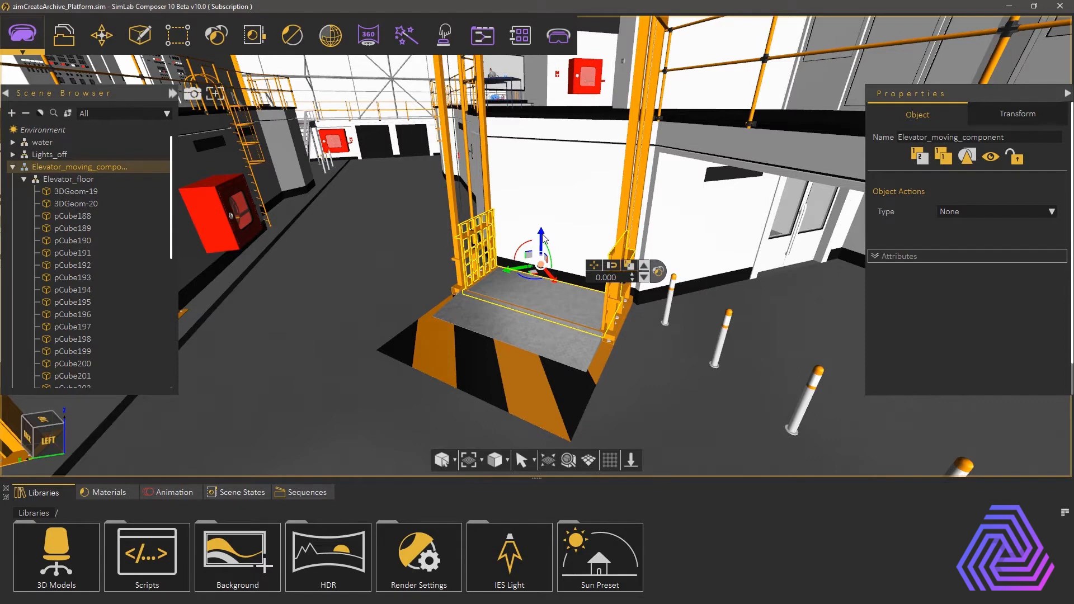
{"action": "left_click_drag", "start_coordinate": [542, 238], "coordinate": [508, 233]}
Step: Animate the elevator by moving the timeline to frame 90 and raising the assembly about 3.87 units to the upper floor level
{"action": "left_click", "coordinate": [167, 492]}
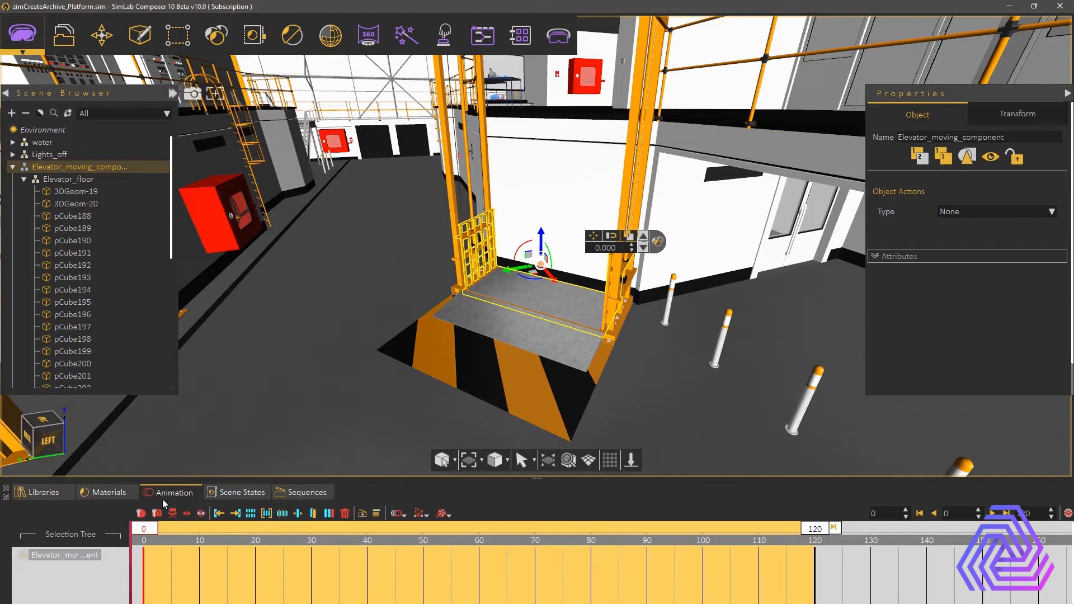
{"action": "left_click_drag", "start_coordinate": [150, 528], "coordinate": [650, 542]}
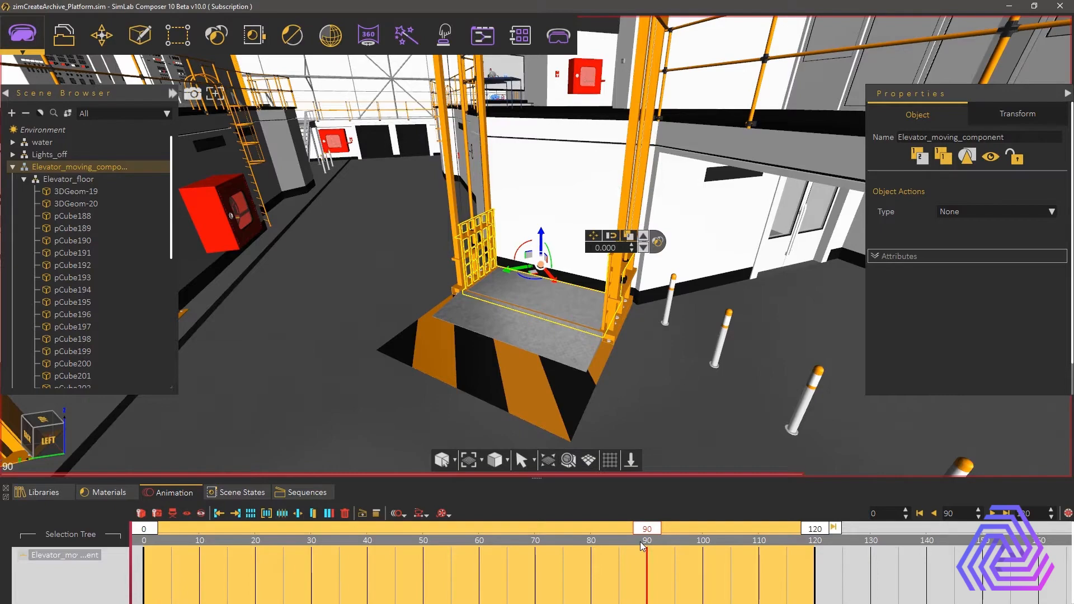
{"action": "left_click_drag", "start_coordinate": [527, 404], "coordinate": [595, 361]}
{"action": "scroll", "coordinate": [499, 340], "scroll_direction": "up", "scroll_amount": 5}
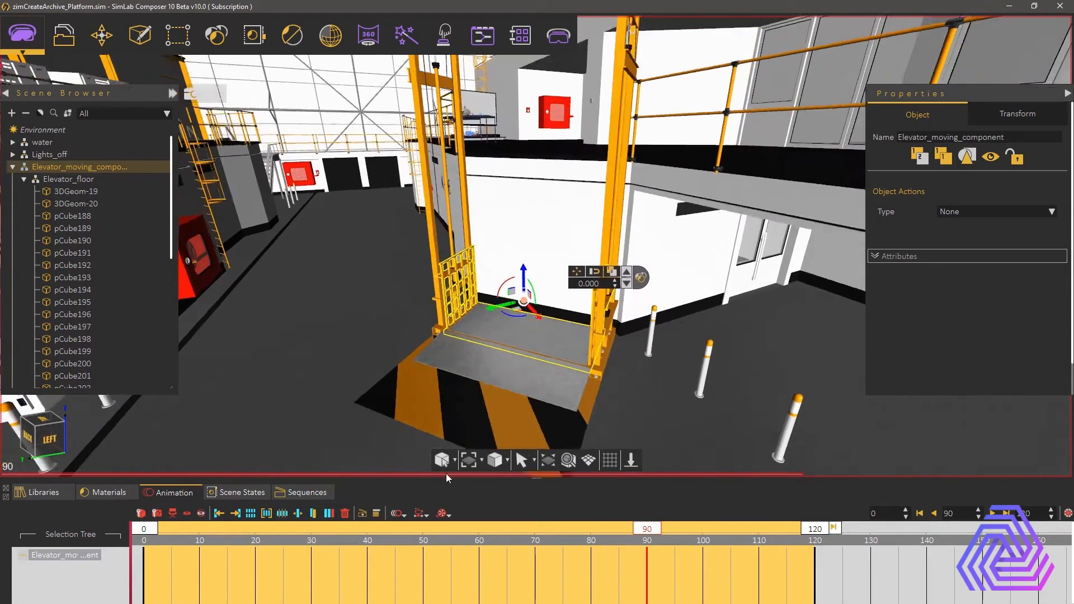
{"action": "left_click_drag", "start_coordinate": [500, 340], "coordinate": [474, 275]}
{"action": "left_click_drag", "start_coordinate": [466, 142], "coordinate": [462, 111]}
{"action": "mouse_move", "coordinate": [444, 161]}
{"action": "left_mouse_down"}
{"action": "mouse_move", "coordinate": [452, 111]}
{"action": "mouse_move", "coordinate": [453, 144]}
{"action": "left_mouse_up"}
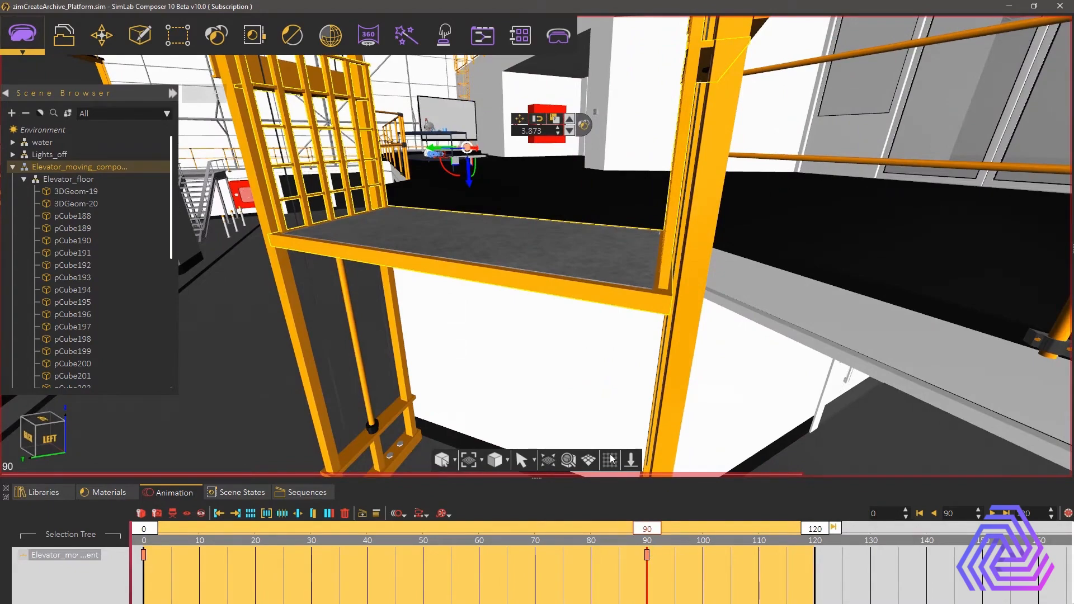
Step: Play the elevator animation from the first frame to review the platform's rise
{"action": "scroll", "coordinate": [582, 364], "scroll_direction": "down", "scroll_amount": 6}
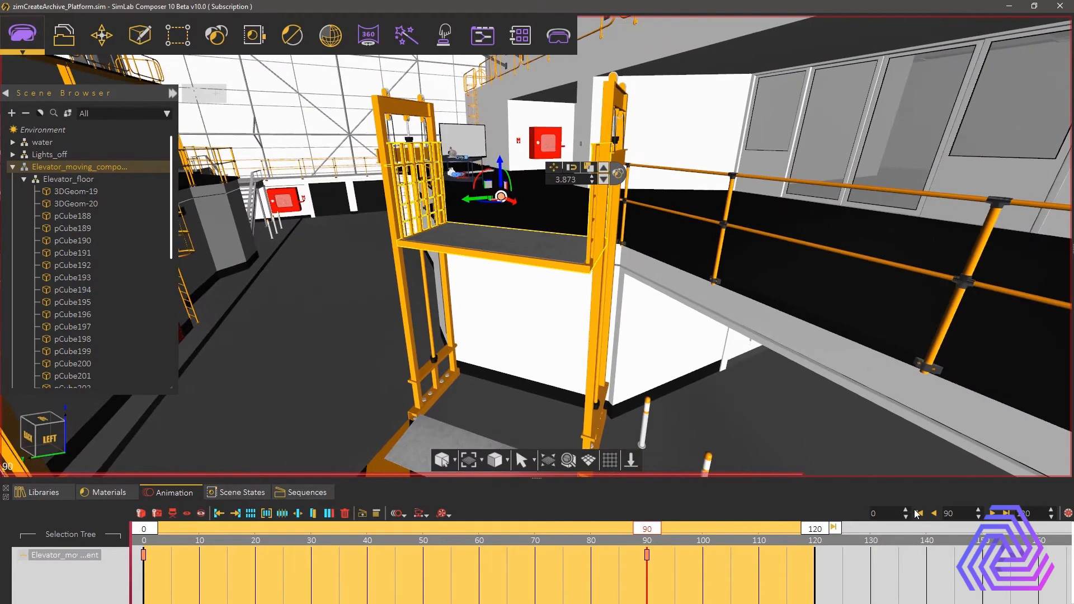
{"action": "left_click", "coordinate": [916, 513]}
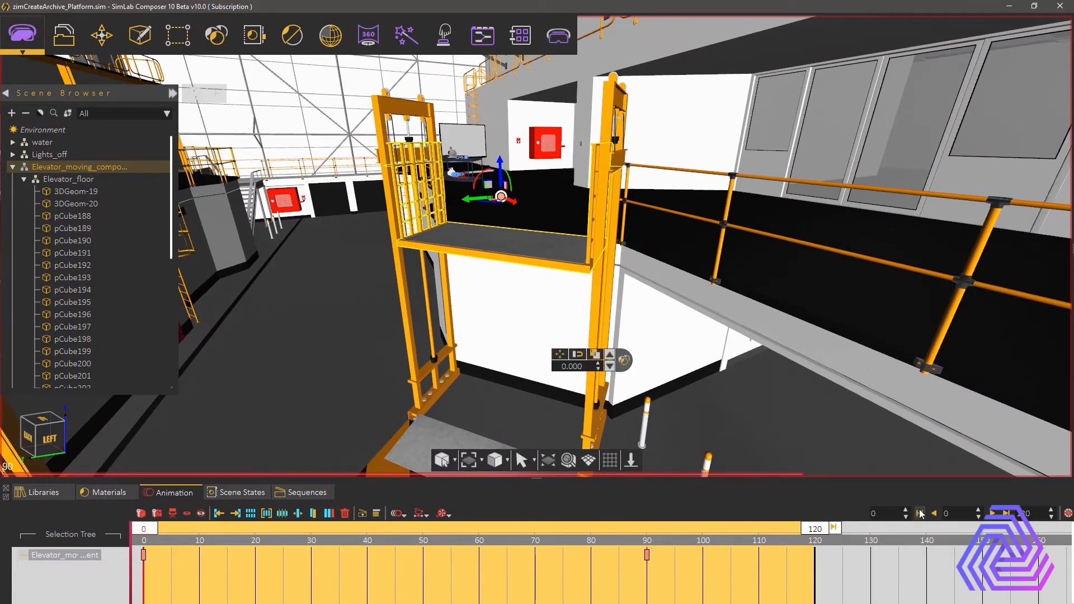
{"action": "left_click", "coordinate": [994, 515]}
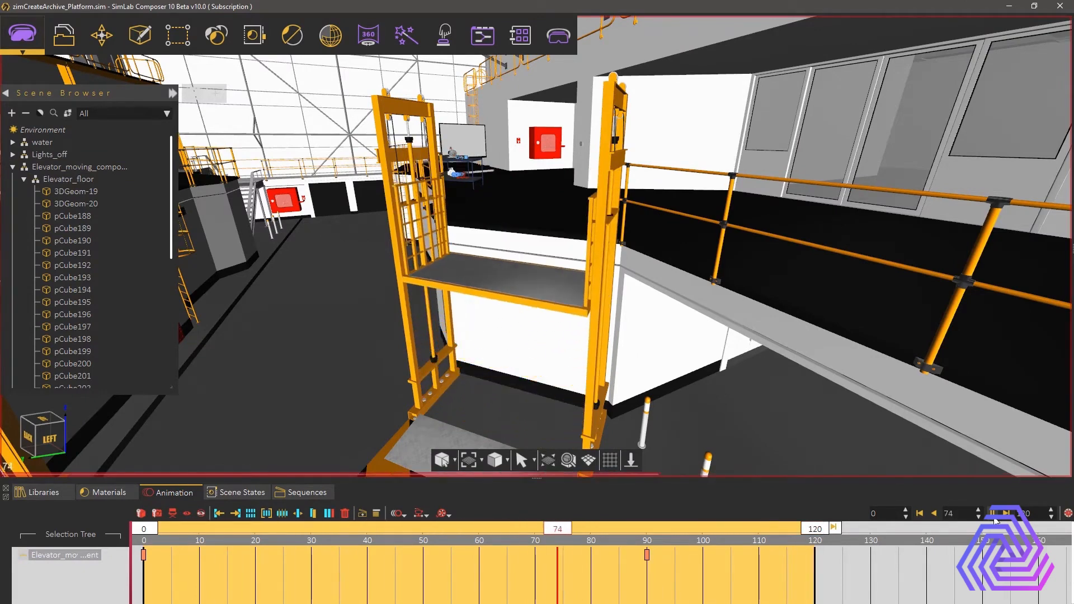
{"action": "left_click", "coordinate": [994, 514]}
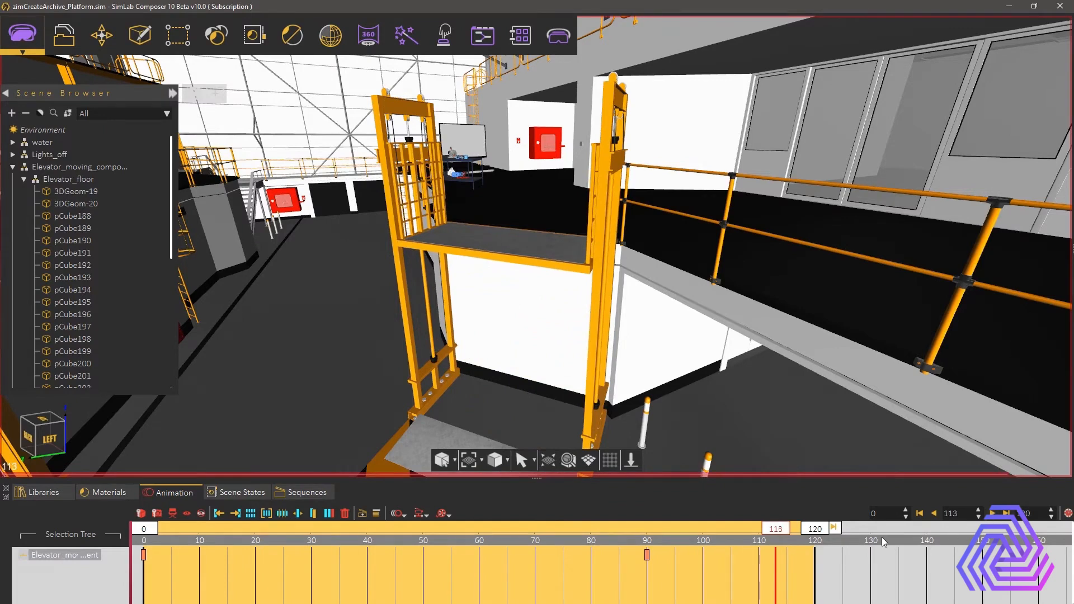
Step: Shorten the animation's working range to end at frame 90, play it and return to the first frame
{"action": "left_click_drag", "start_coordinate": [813, 532], "coordinate": [647, 532]}
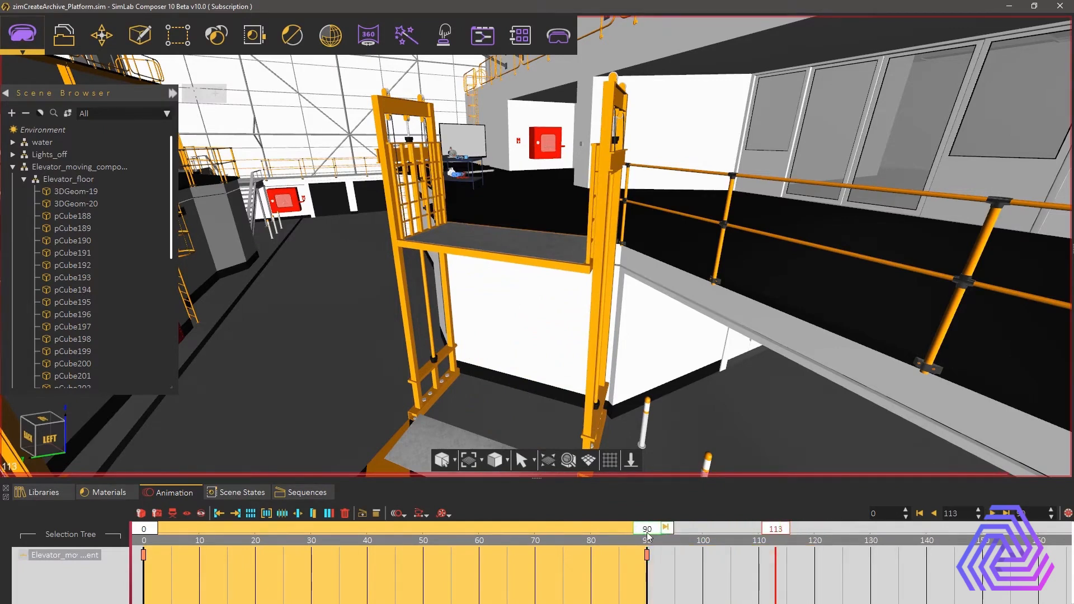
{"action": "left_click", "coordinate": [992, 513]}
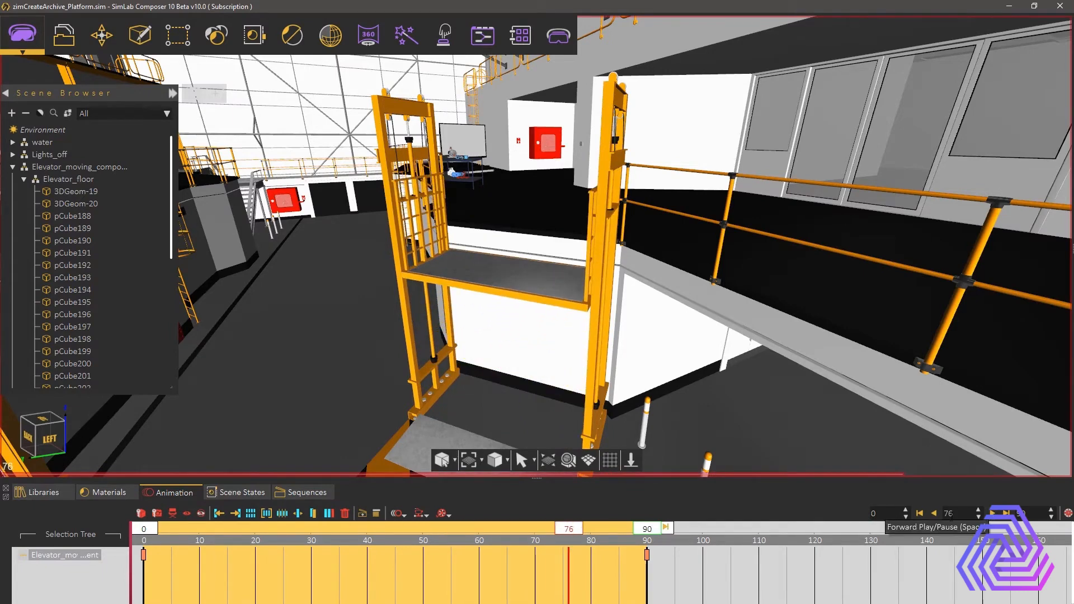
{"action": "left_click", "coordinate": [918, 513]}
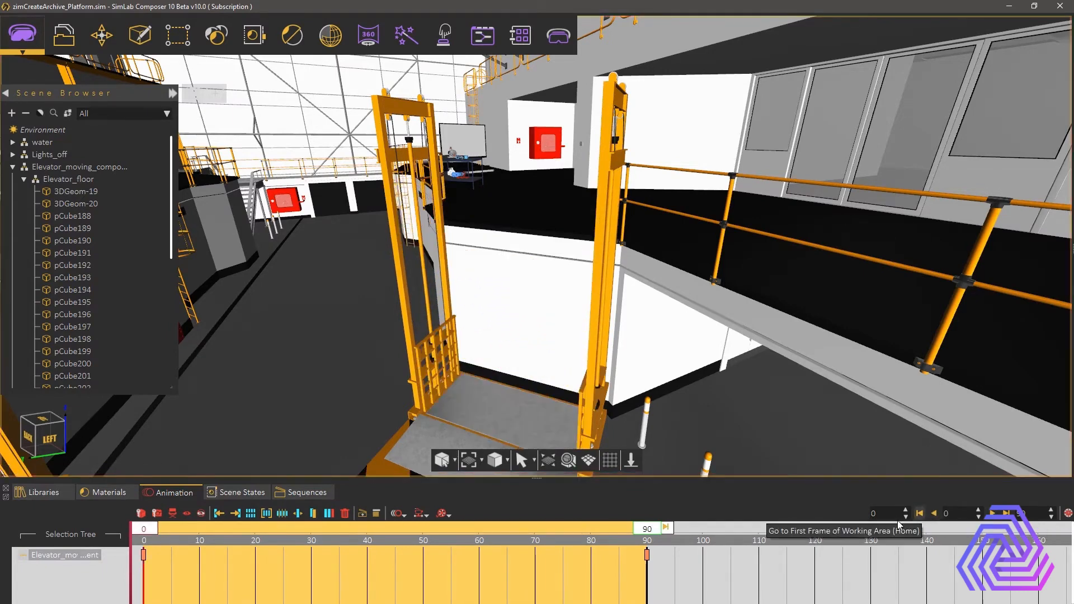
Step: Set the easing of the elevator's keyframe at frame 90 to Auto Ease and play the animation
{"action": "left_click", "coordinate": [647, 556]}
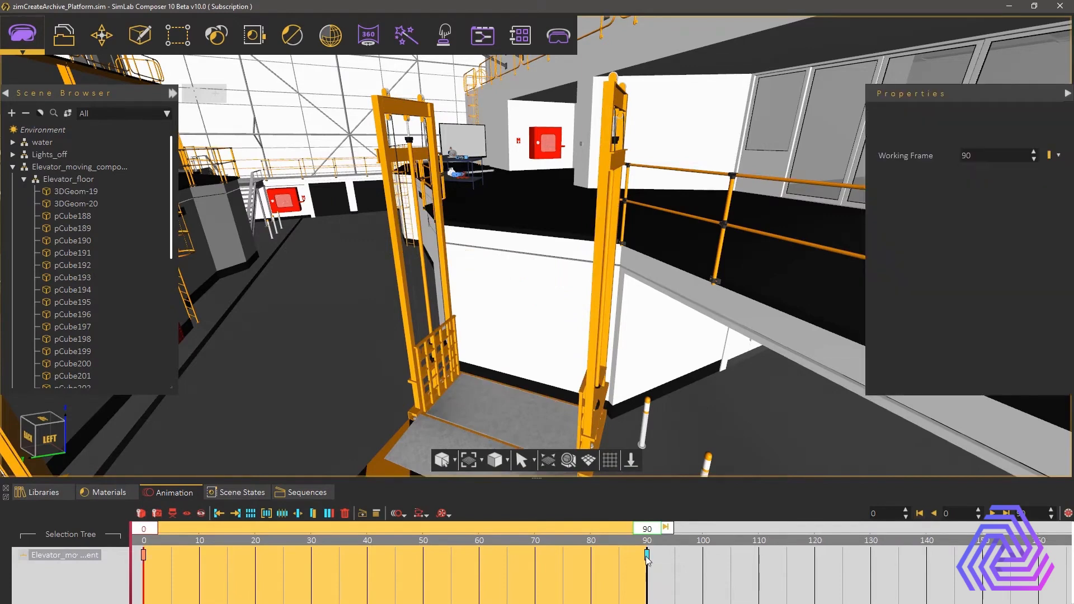
{"action": "left_click", "coordinate": [1058, 157]}
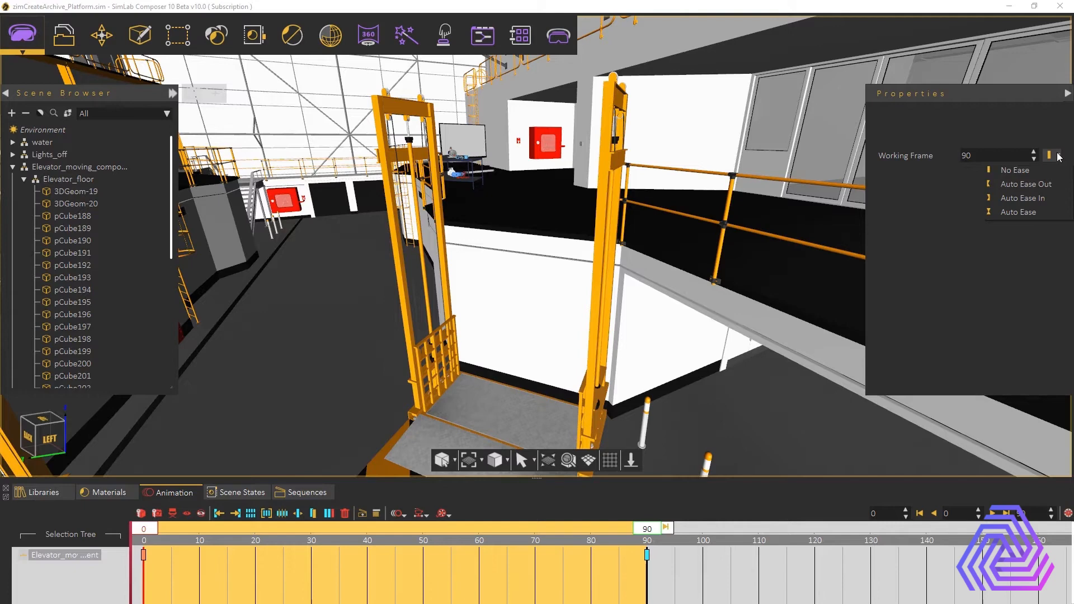
{"action": "left_click", "coordinate": [1016, 212]}
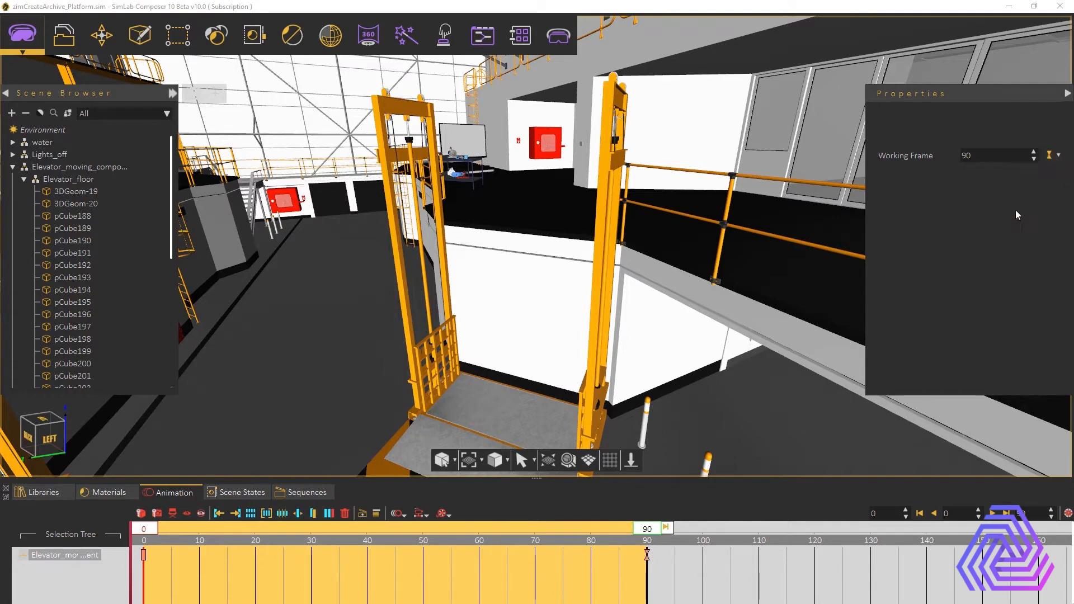
{"action": "left_click", "coordinate": [989, 516]}
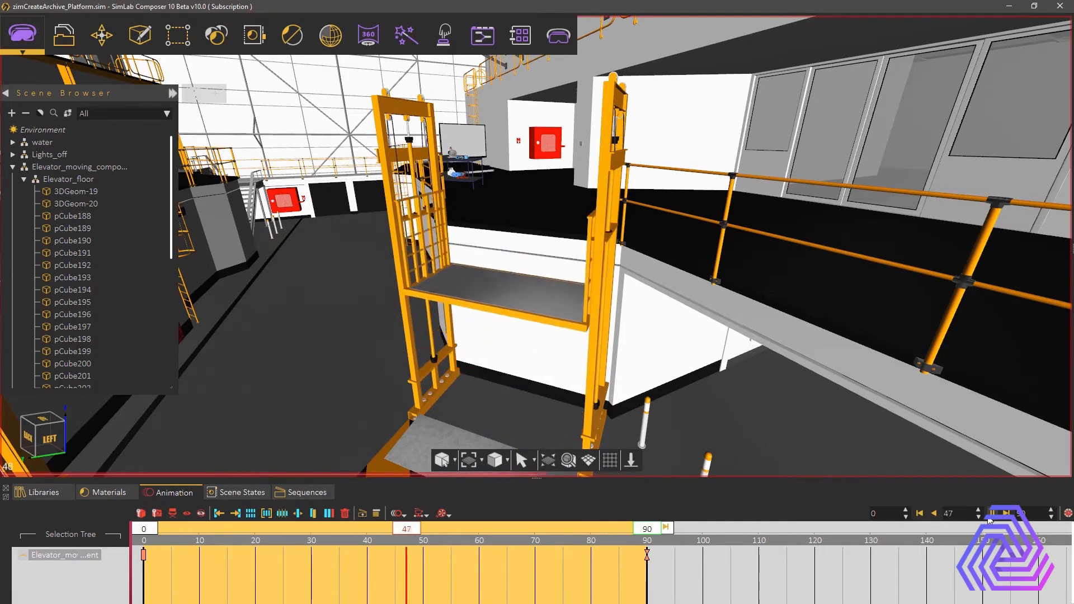
{"action": "left_click", "coordinate": [990, 513]}
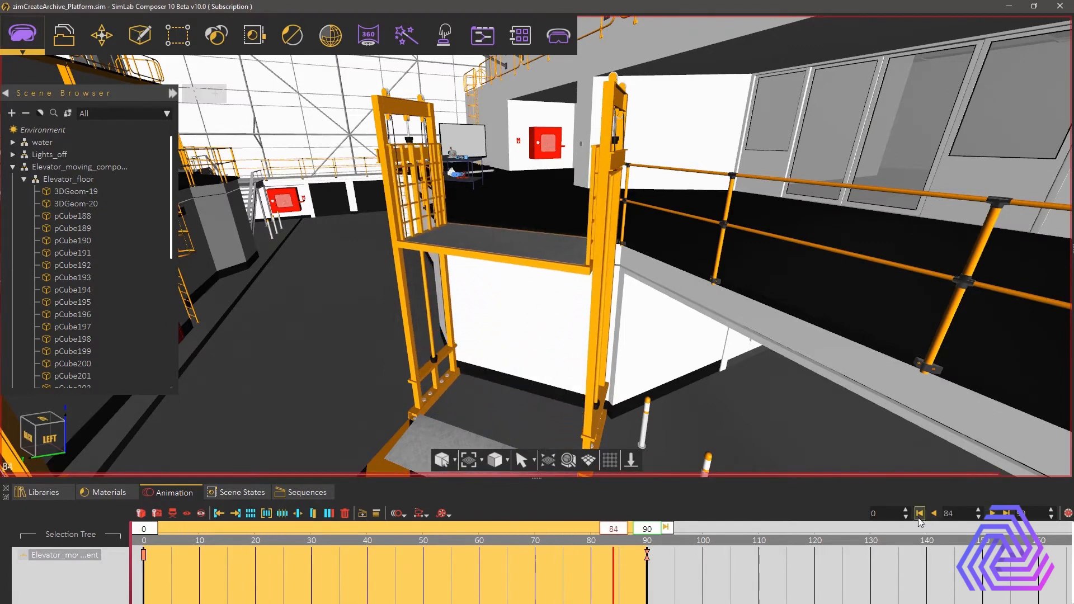
Step: Set the elevator's keyframe at frame 0 to Auto Ease, play the animation and return to the first frame
{"action": "left_click", "coordinate": [919, 513]}
{"action": "left_click", "coordinate": [143, 554]}
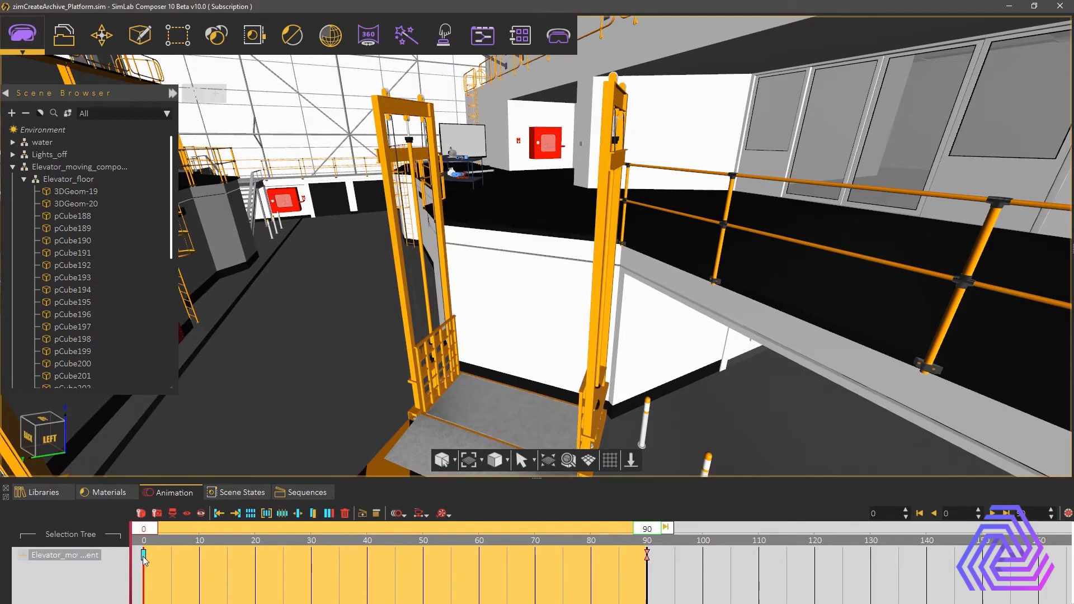
{"action": "left_click", "coordinate": [1059, 155]}
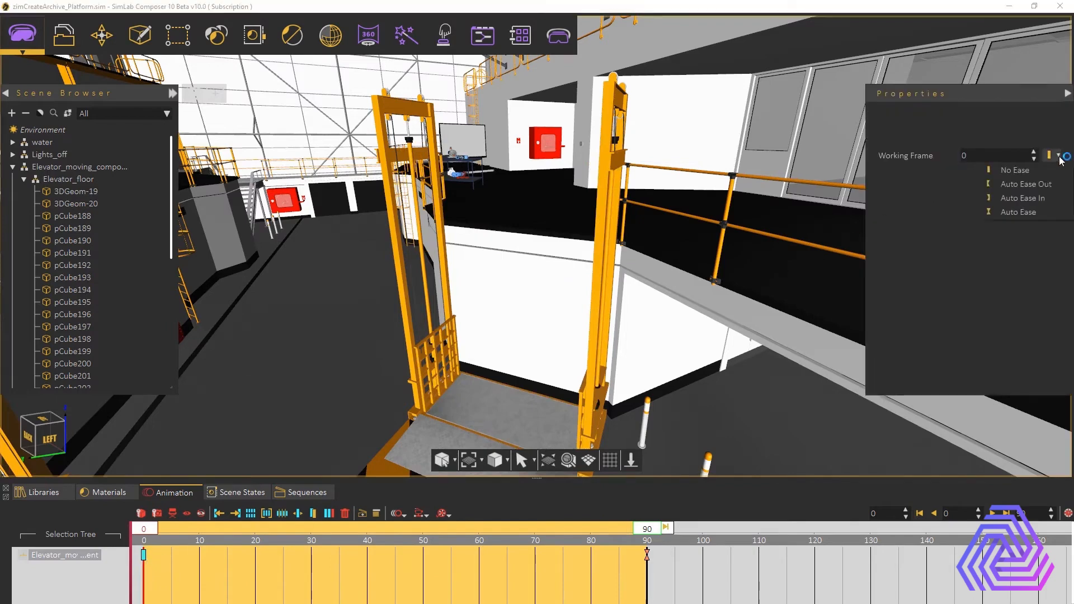
{"action": "left_click", "coordinate": [1018, 212]}
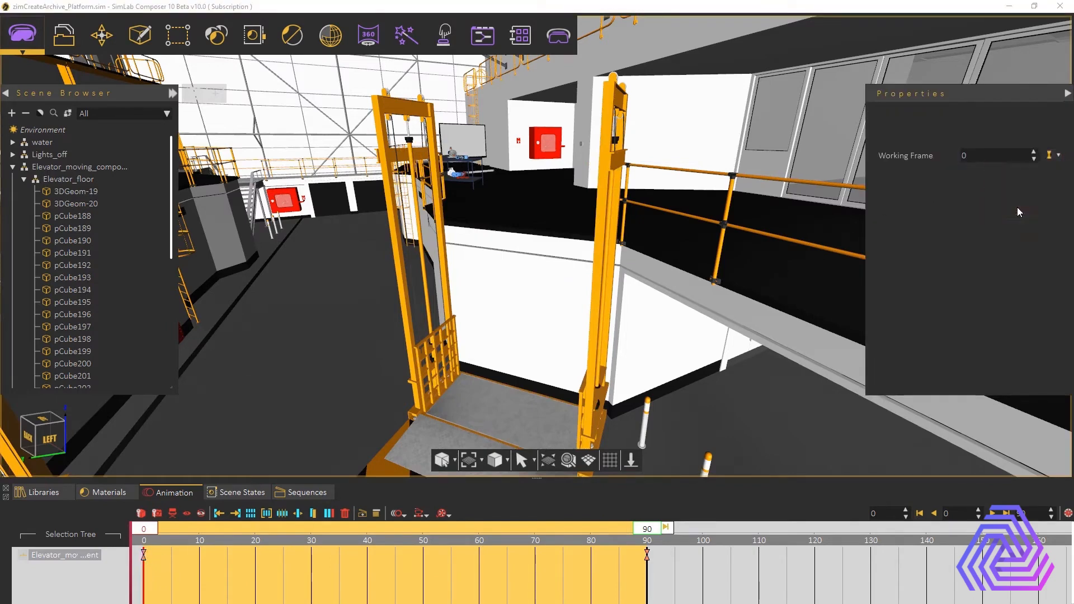
{"action": "left_click", "coordinate": [993, 513]}
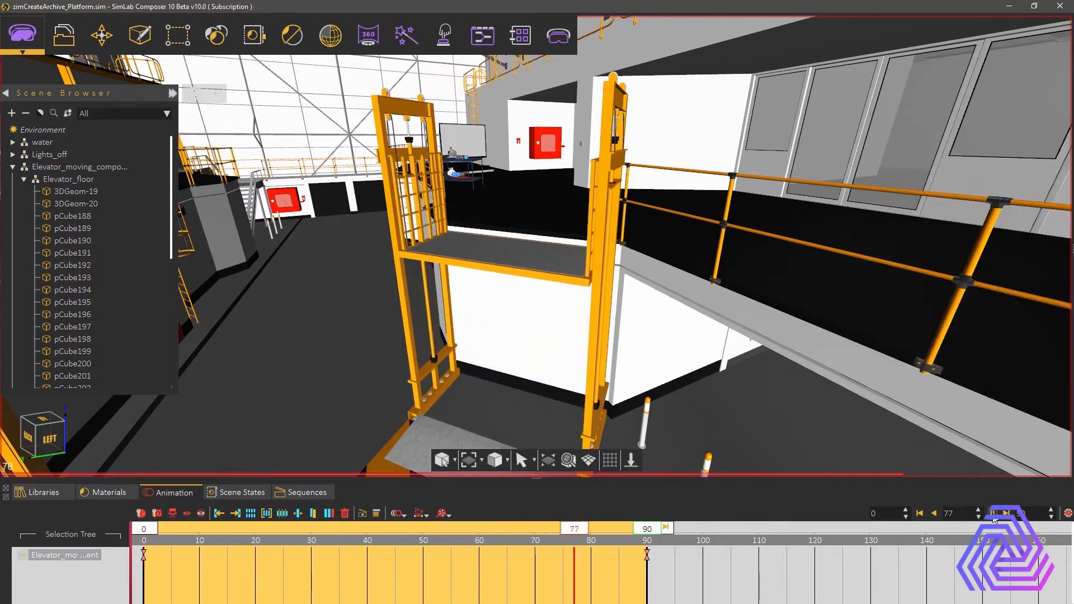
{"action": "left_click", "coordinate": [994, 518]}
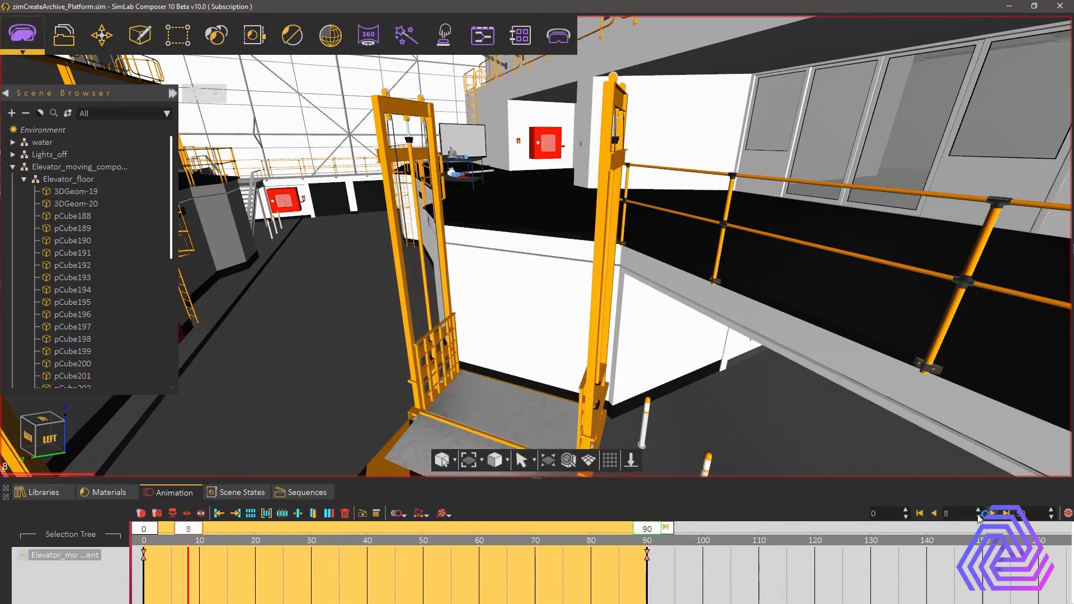
{"action": "left_click", "coordinate": [919, 513]}
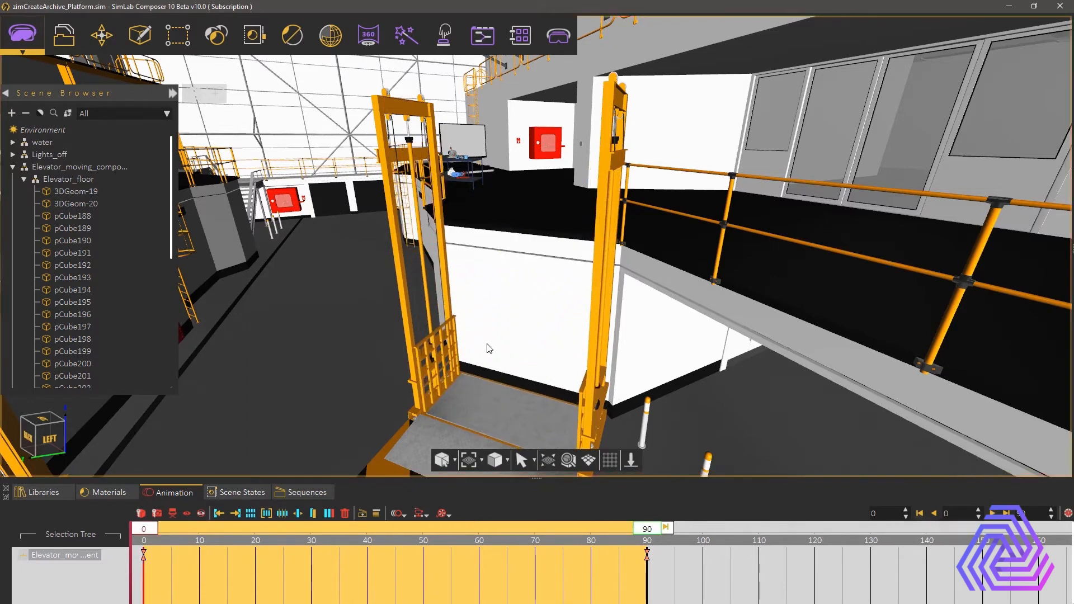
Step: Switch to the web browser and download the Elevator Panel file from the Interactive VR Experience training series on simlab-soft.com
{"action": "right_click_drag", "start_coordinate": [480, 339], "coordinate": [451, 344]}
{"action": "middle_click_drag", "start_coordinate": [451, 344], "coordinate": [457, 253]}
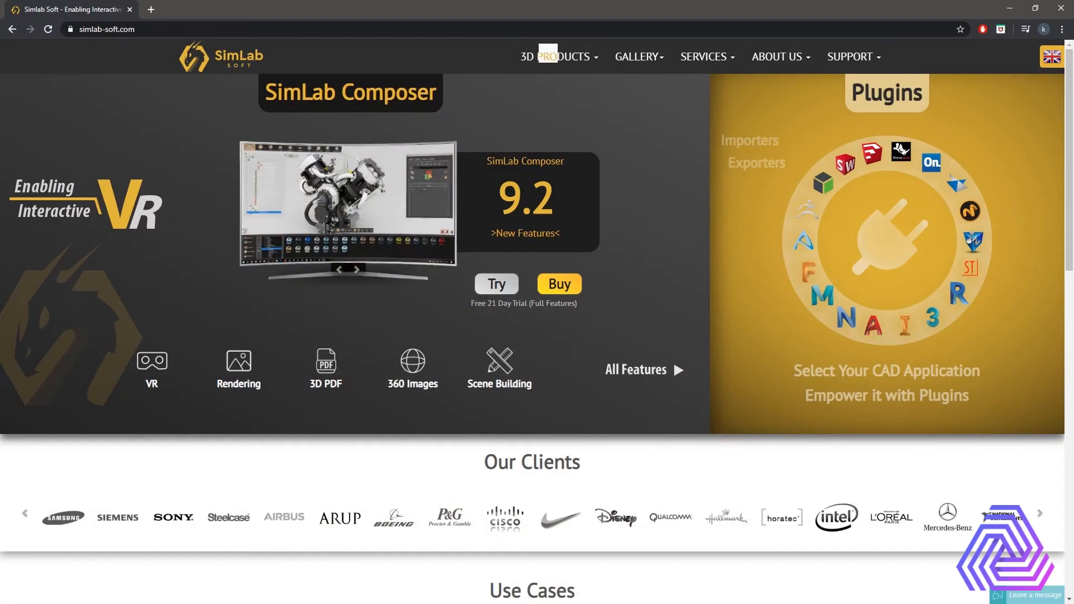
{"action": "mouse_move", "coordinate": [544, 49]}
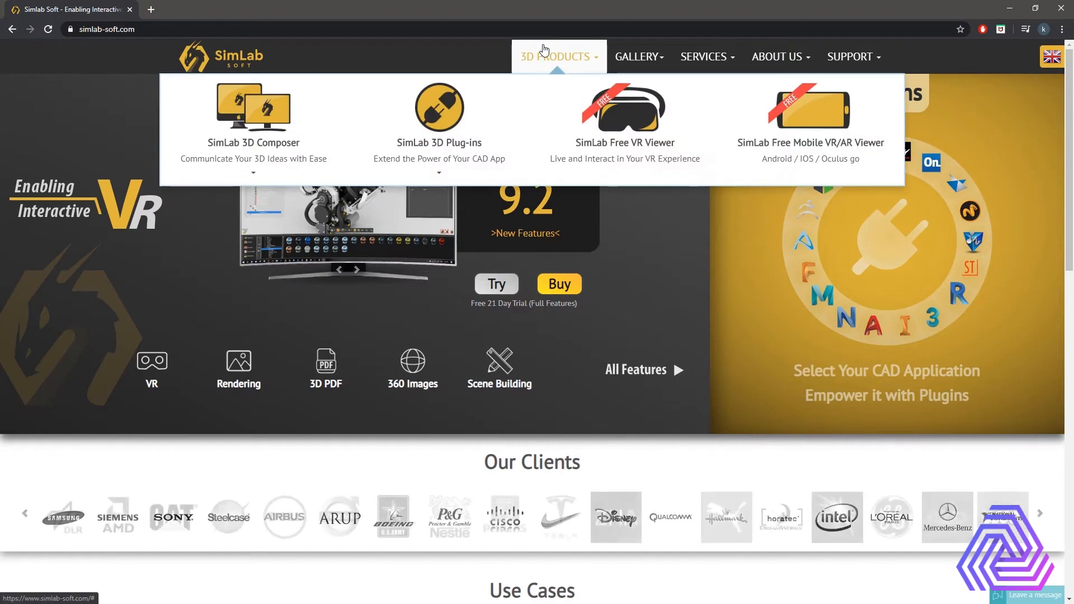
{"action": "mouse_move", "coordinate": [265, 142]}
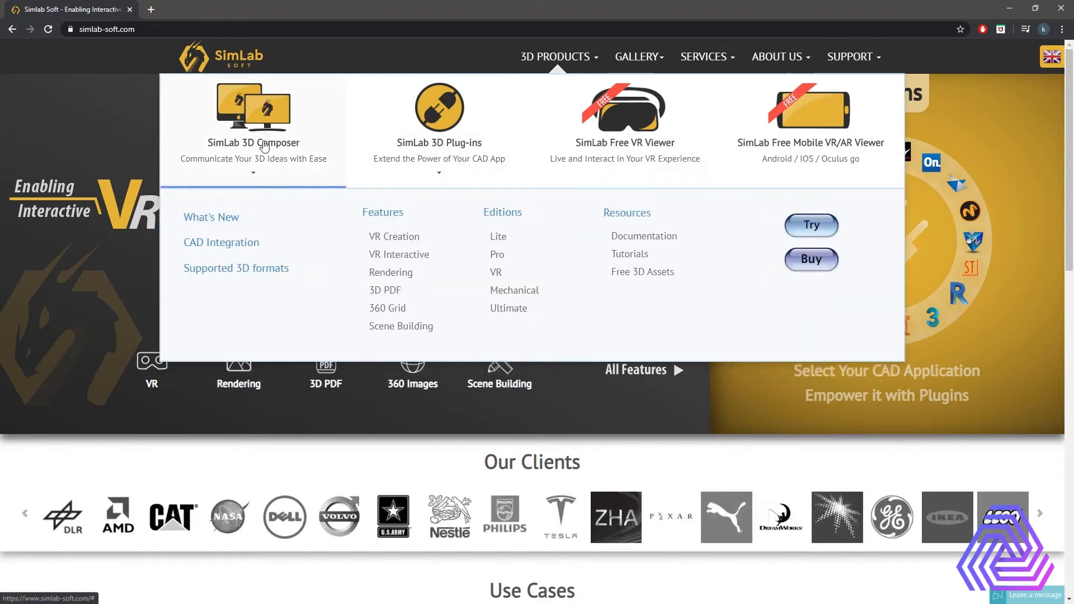
{"action": "left_click", "coordinate": [636, 255]}
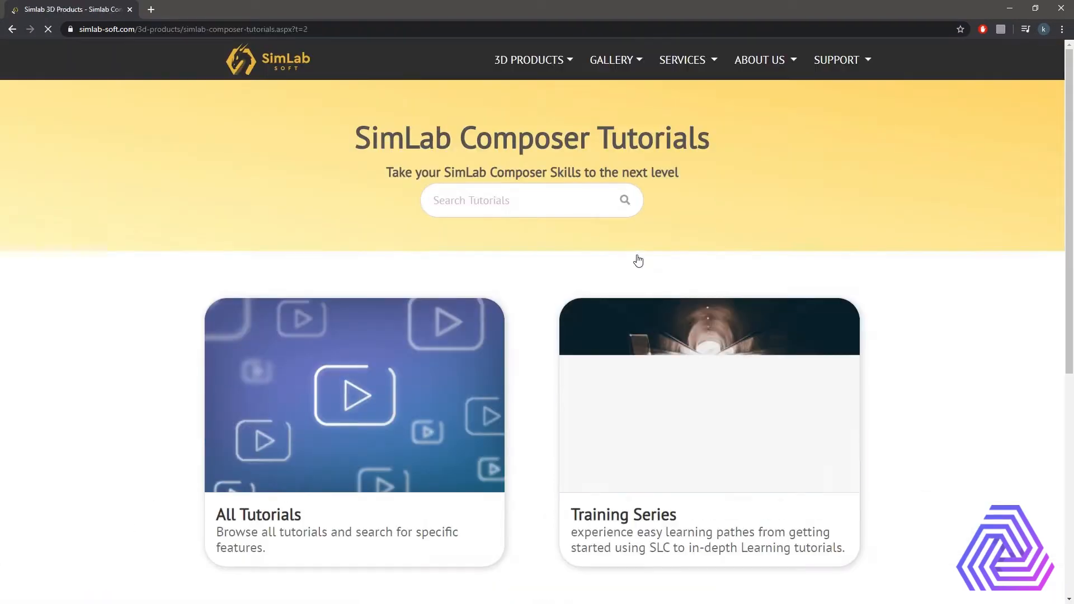
{"action": "left_click", "coordinate": [658, 337]}
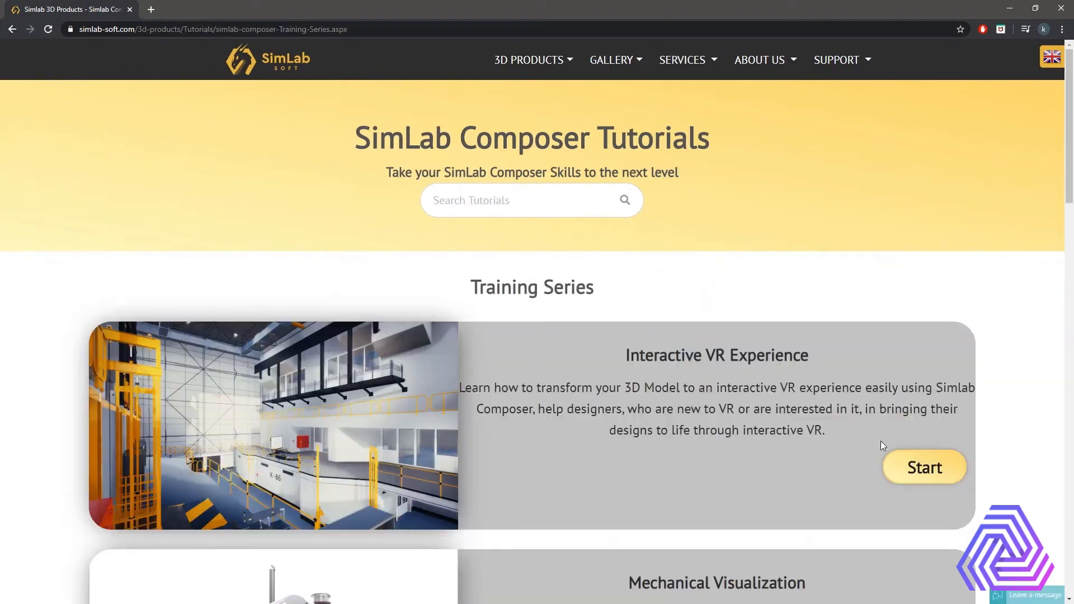
{"action": "left_click", "coordinate": [915, 460]}
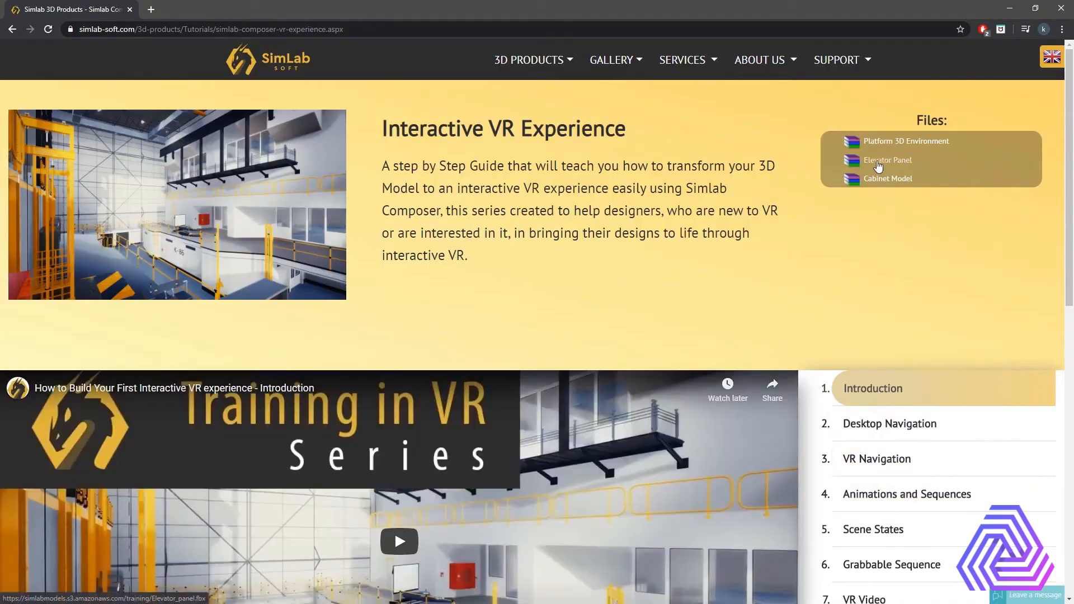
{"action": "left_click", "coordinate": [877, 167]}
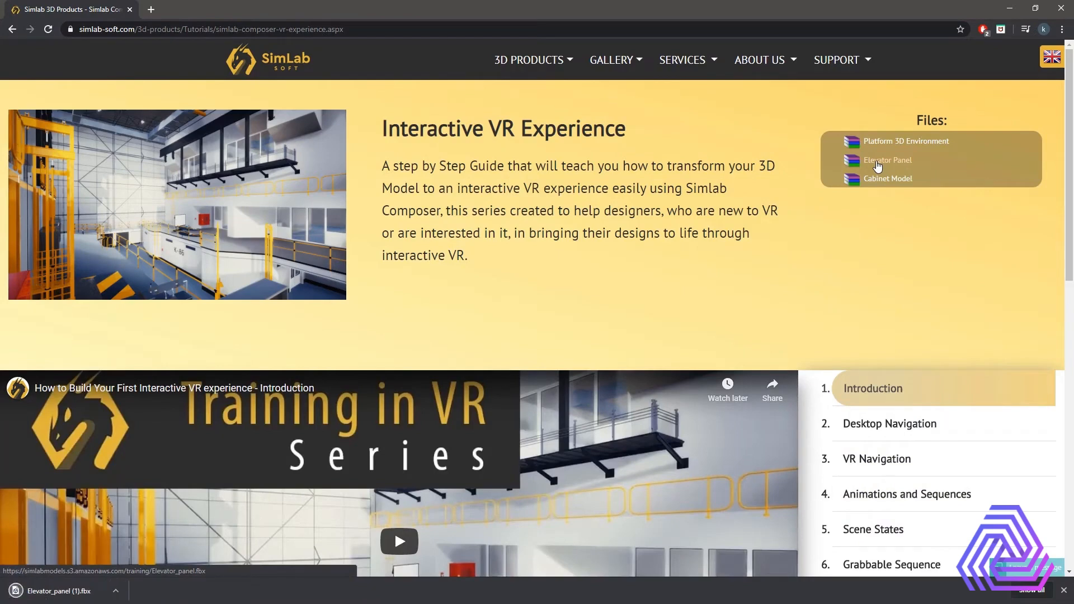
Step: Switch back to SimLab Composer and import Elevator_panel.fbx with the up vector set to Z and placed in view
{"action": "left_click", "coordinate": [1010, 9]}
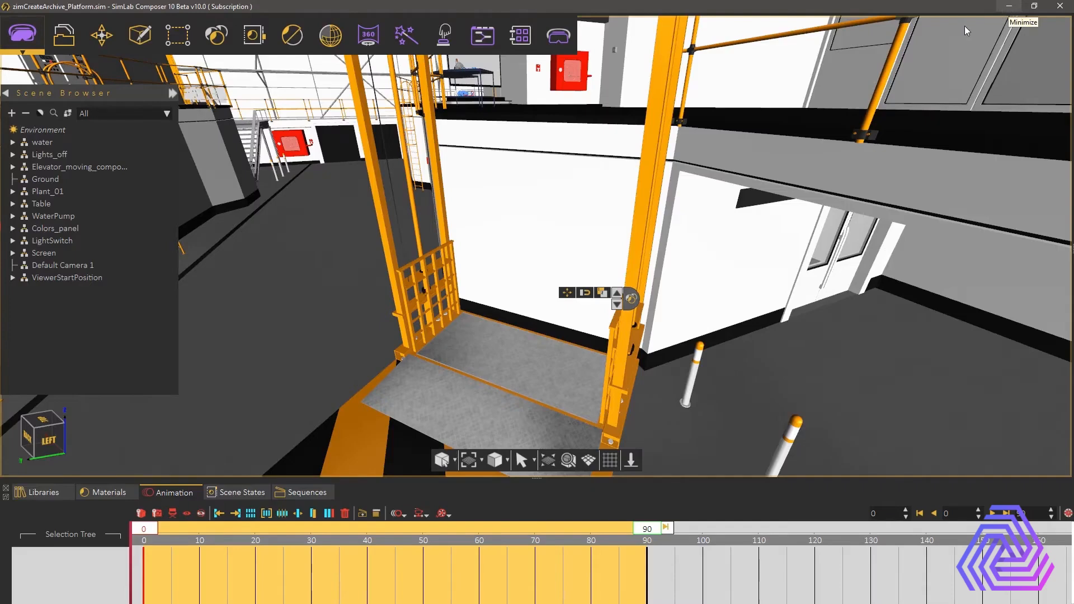
{"action": "left_click", "coordinate": [66, 33]}
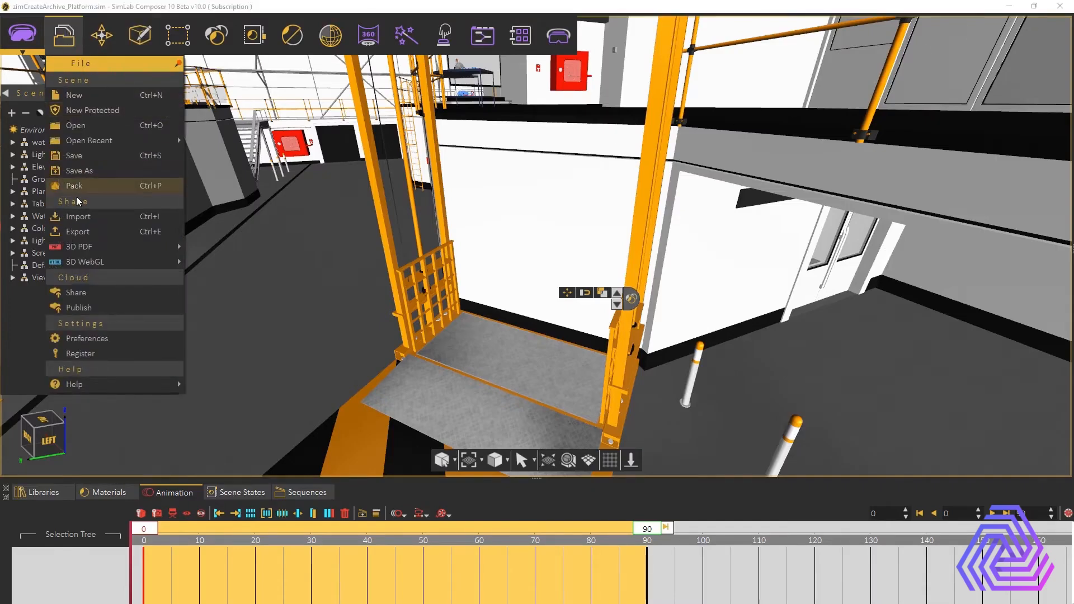
{"action": "left_click", "coordinate": [89, 220]}
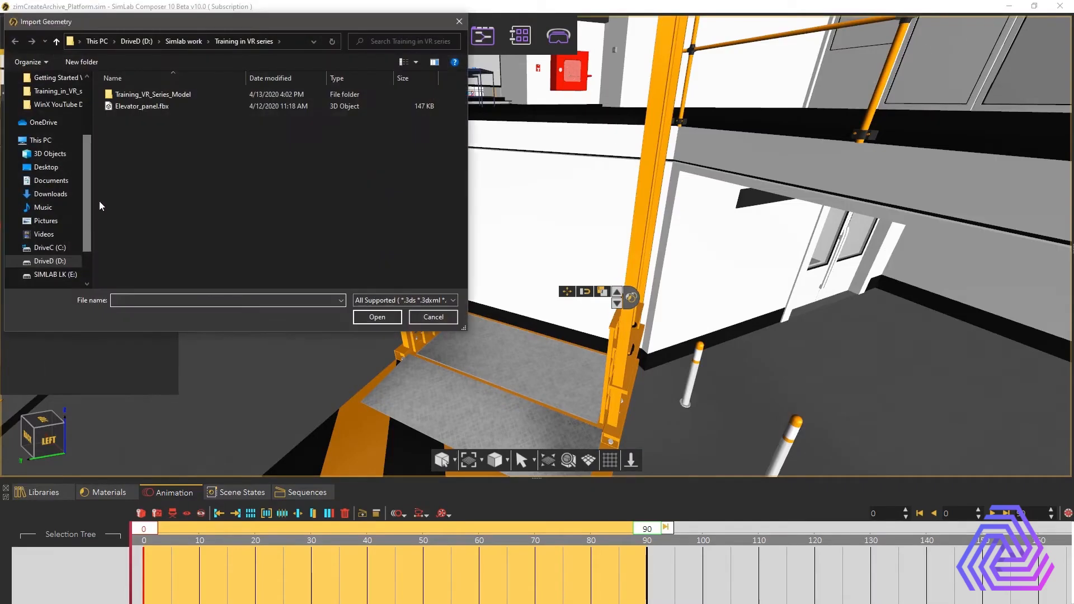
{"action": "left_click", "coordinate": [132, 108]}
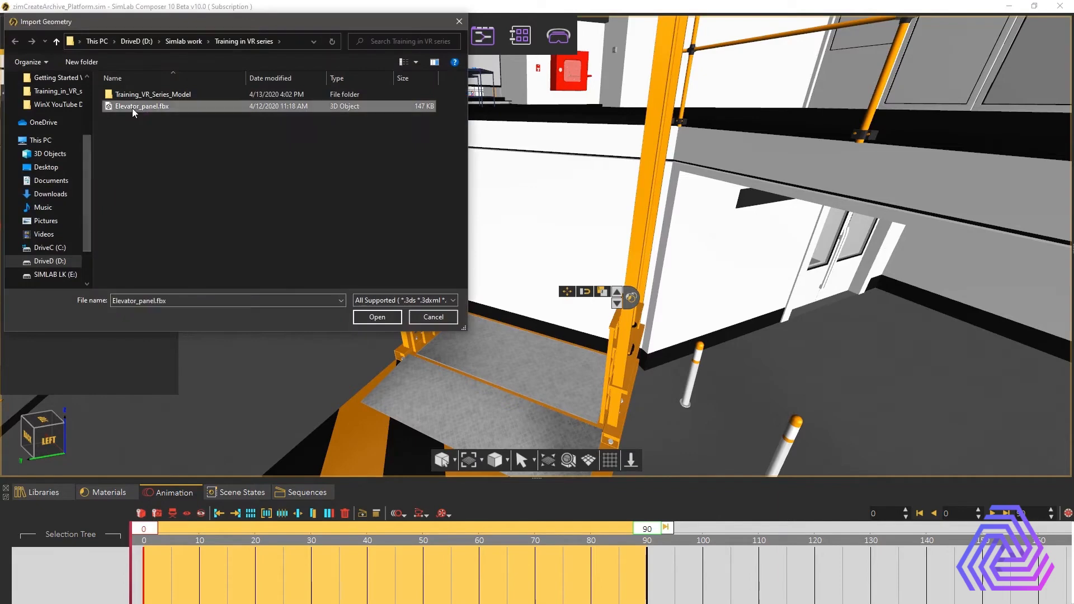
{"action": "left_click", "coordinate": [394, 301]}
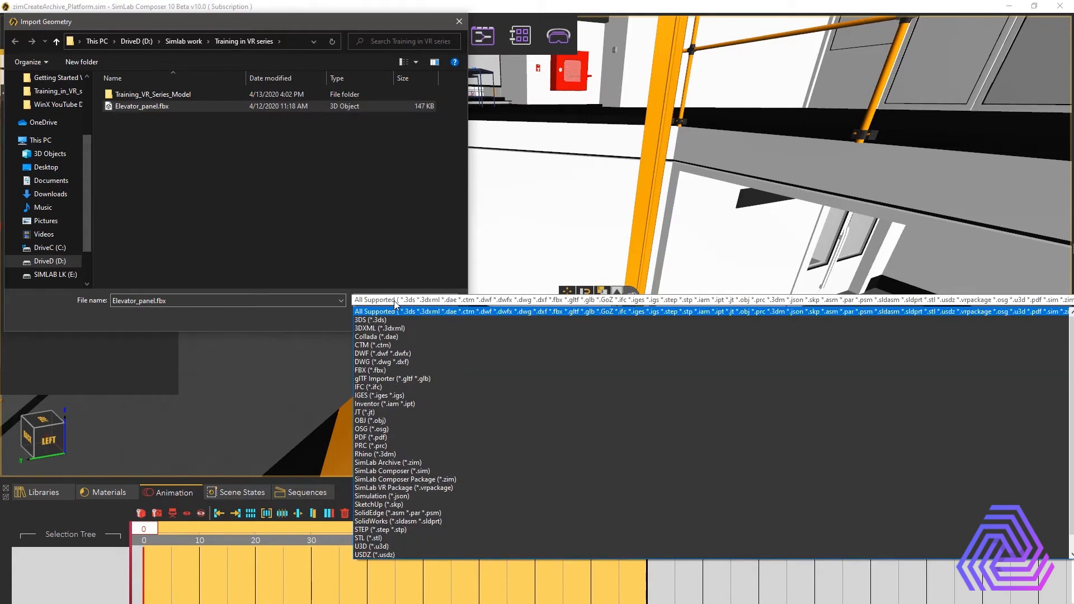
{"action": "left_click", "coordinate": [394, 302]}
{"action": "left_click", "coordinate": [384, 316]}
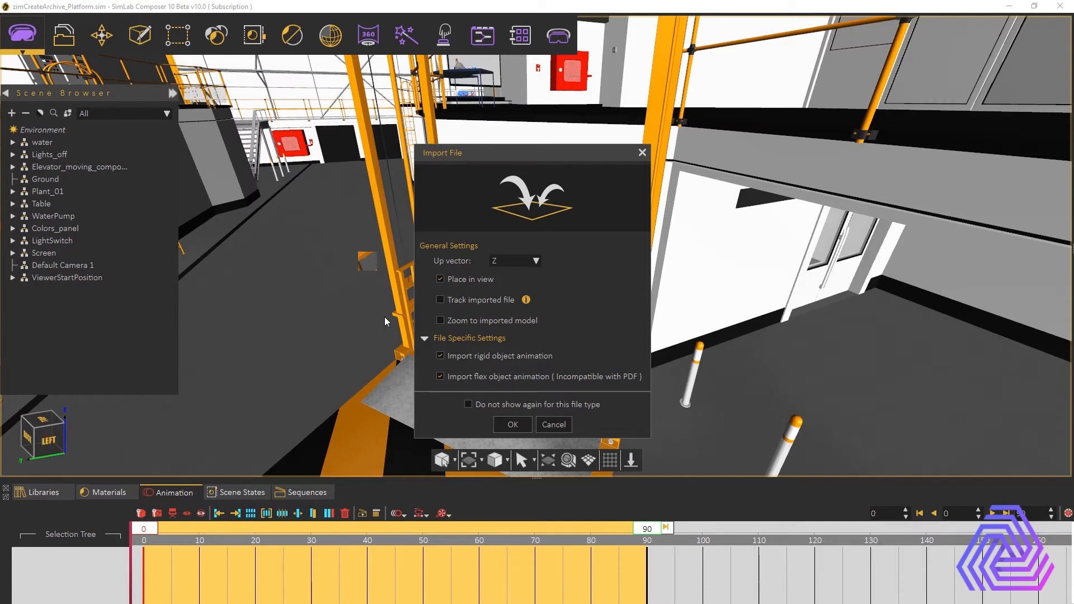
{"action": "left_click", "coordinate": [512, 425]}
Step: Snap the imported elevator panel onto the top rail of the elevator's side gate
{"action": "right_click_drag", "start_coordinate": [345, 305], "coordinate": [349, 336]}
{"action": "middle_click_drag", "start_coordinate": [349, 336], "coordinate": [446, 290]}
{"action": "scroll", "coordinate": [447, 291], "scroll_direction": "up", "scroll_amount": 2}
{"action": "key", "text": "s"}
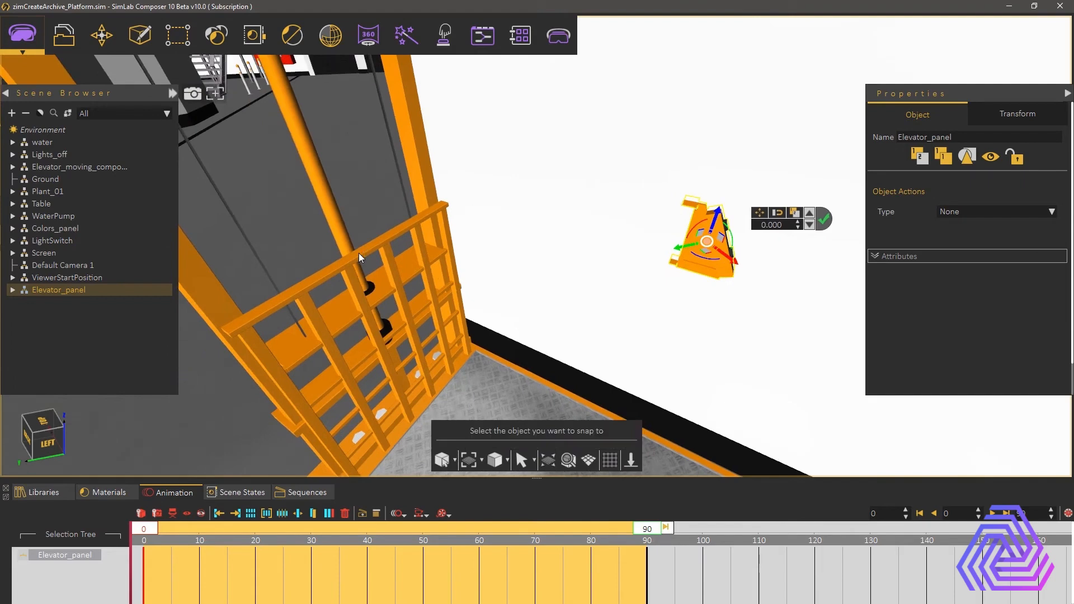
{"action": "left_click", "coordinate": [358, 253]}
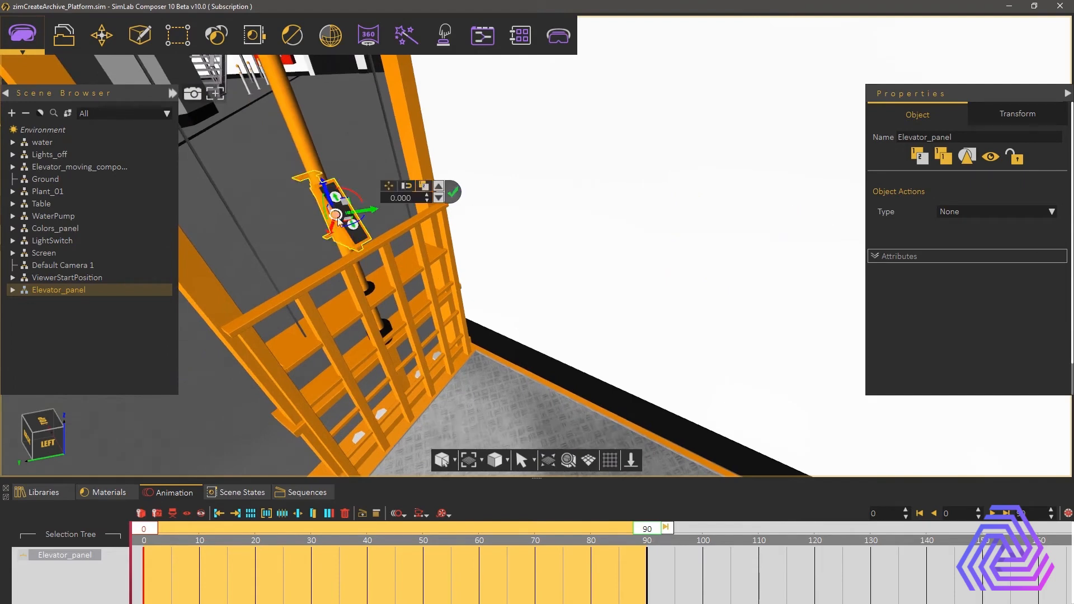
Step: Adjust the elevator panel's position so it is mounted on the inner side of the side gate, and deselect it
{"action": "left_click_drag", "start_coordinate": [322, 181], "coordinate": [395, 296]}
{"action": "right_click_drag", "start_coordinate": [367, 335], "coordinate": [459, 351]}
{"action": "scroll", "coordinate": [459, 352], "scroll_direction": "up", "scroll_amount": 3}
{"action": "left_click_drag", "start_coordinate": [375, 343], "coordinate": [404, 296]}
{"action": "right_click_drag", "start_coordinate": [460, 215], "coordinate": [459, 219]}
{"action": "left_click_drag", "start_coordinate": [387, 408], "coordinate": [387, 410]}
{"action": "left_click", "coordinate": [489, 383]}
{"action": "right_click_drag", "start_coordinate": [495, 376], "coordinate": [526, 209]}
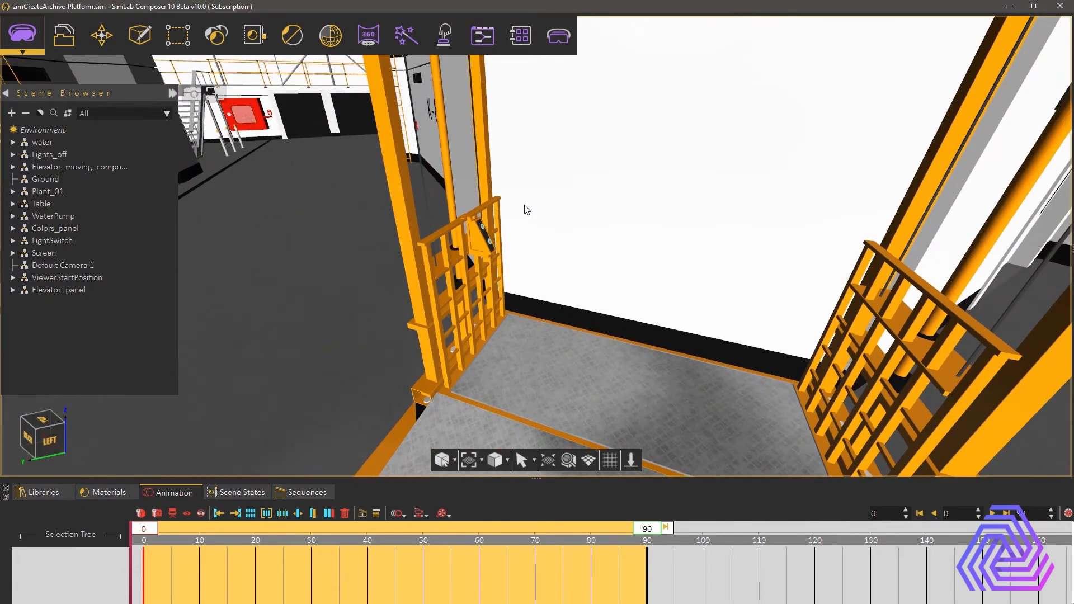
Step: Play the animation to check whether the panel follows the elevator, and return to the first frame
{"action": "left_click", "coordinate": [992, 512]}
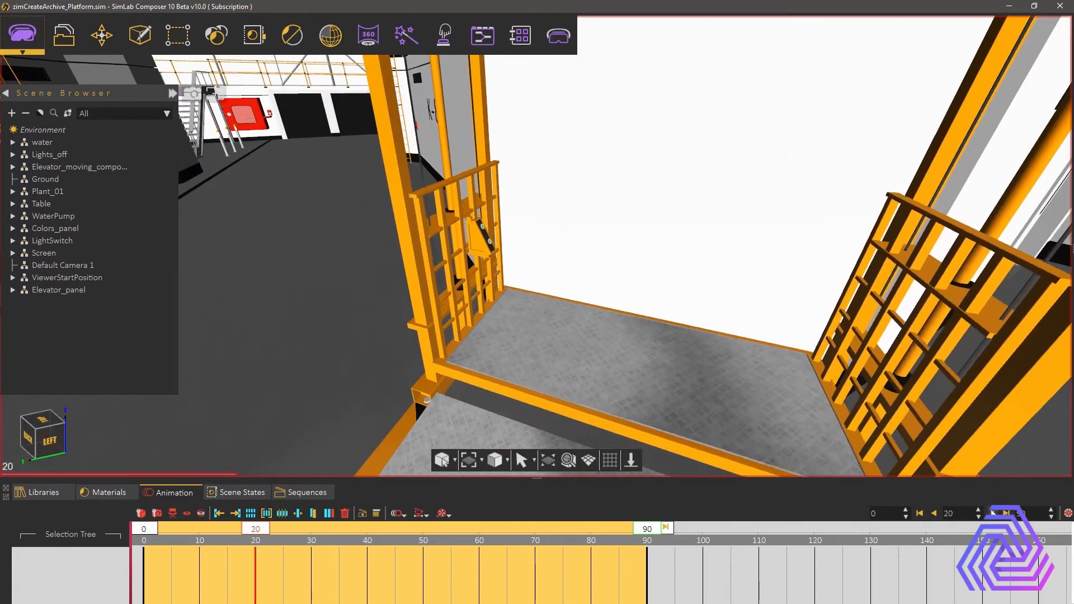
{"action": "left_click", "coordinate": [992, 513]}
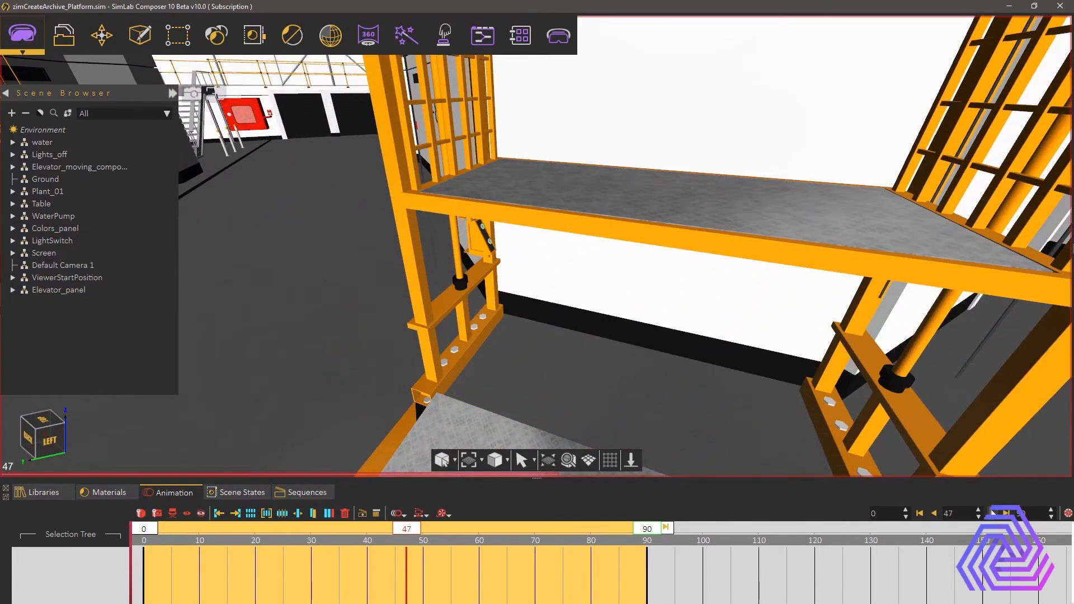
{"action": "left_click", "coordinate": [919, 513]}
{"action": "left_click", "coordinate": [992, 512]}
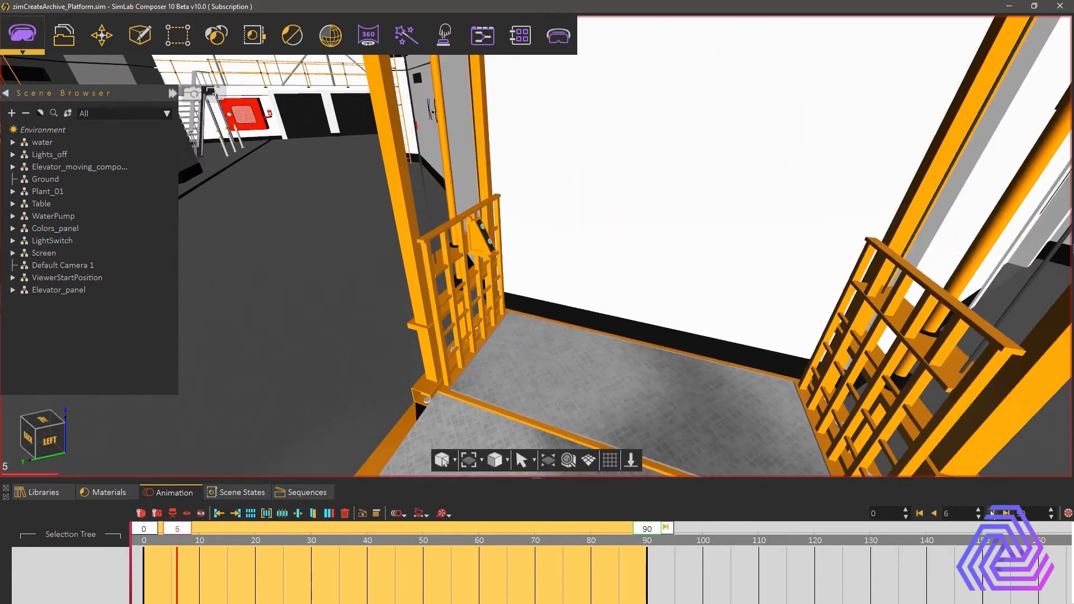
{"action": "left_click", "coordinate": [919, 513]}
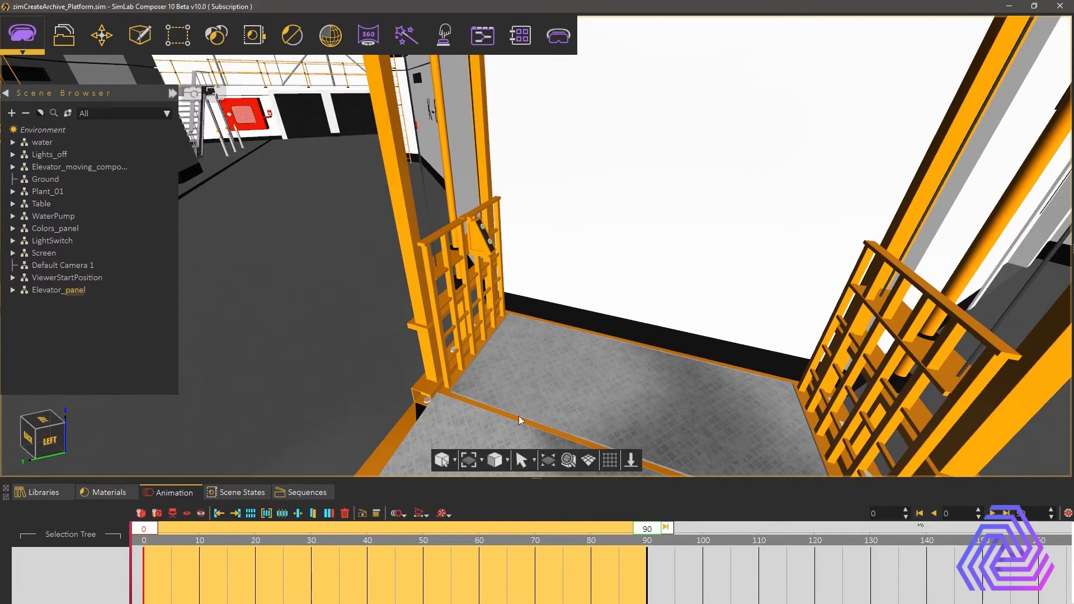
Step: Nest Elevator_panel under Elevator_moving_component in the scene tree, play the animation and return to the first frame
{"action": "left_click", "coordinate": [65, 290]}
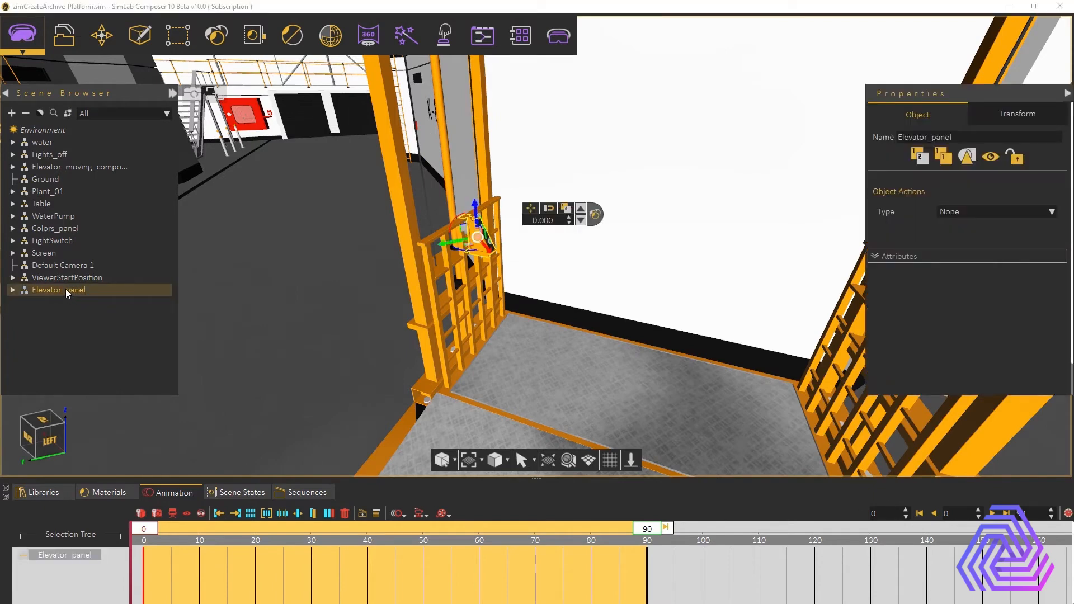
{"action": "left_click_drag", "start_coordinate": [66, 289], "coordinate": [79, 169]}
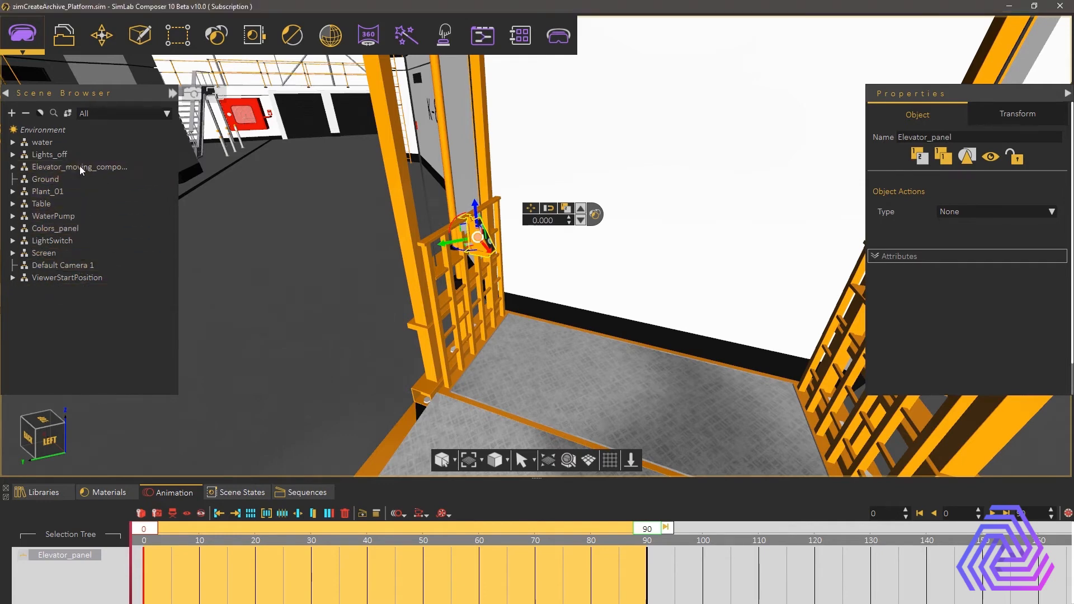
{"action": "left_click", "coordinate": [79, 167]}
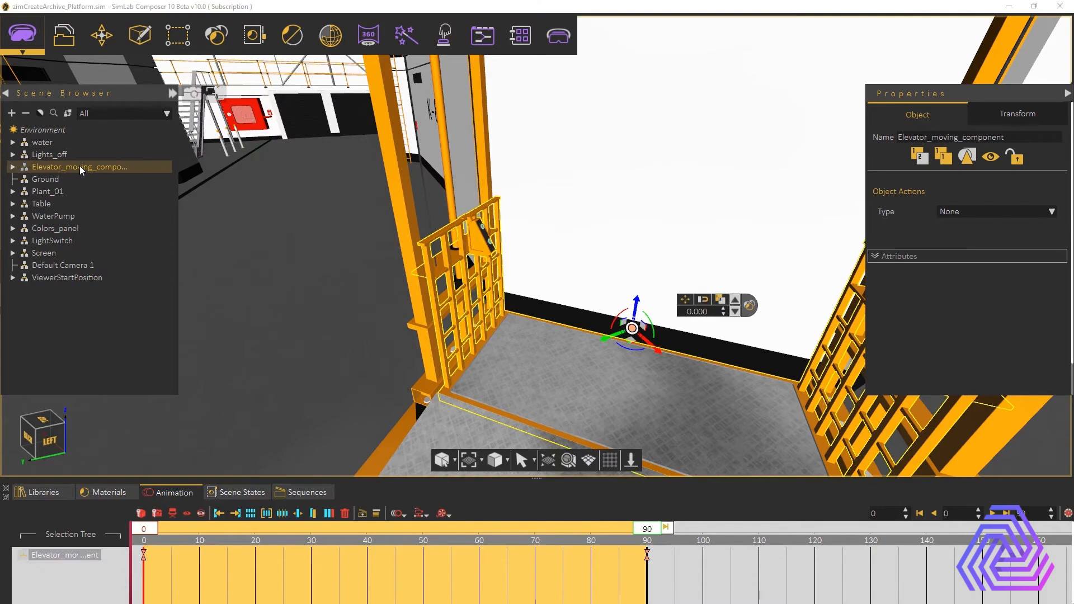
{"action": "left_click", "coordinate": [993, 513]}
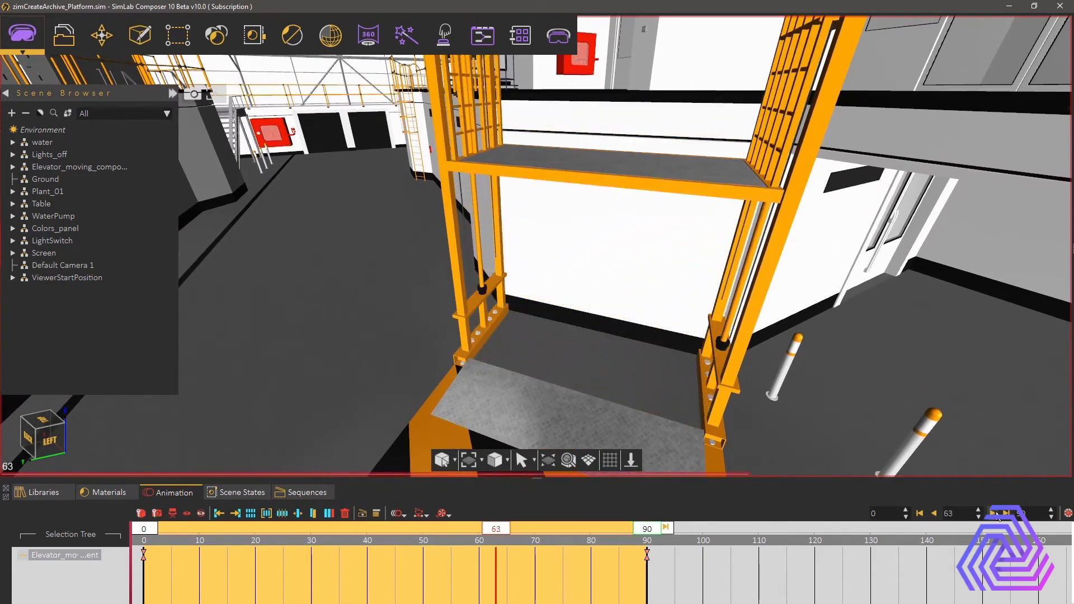
{"action": "left_click", "coordinate": [920, 513]}
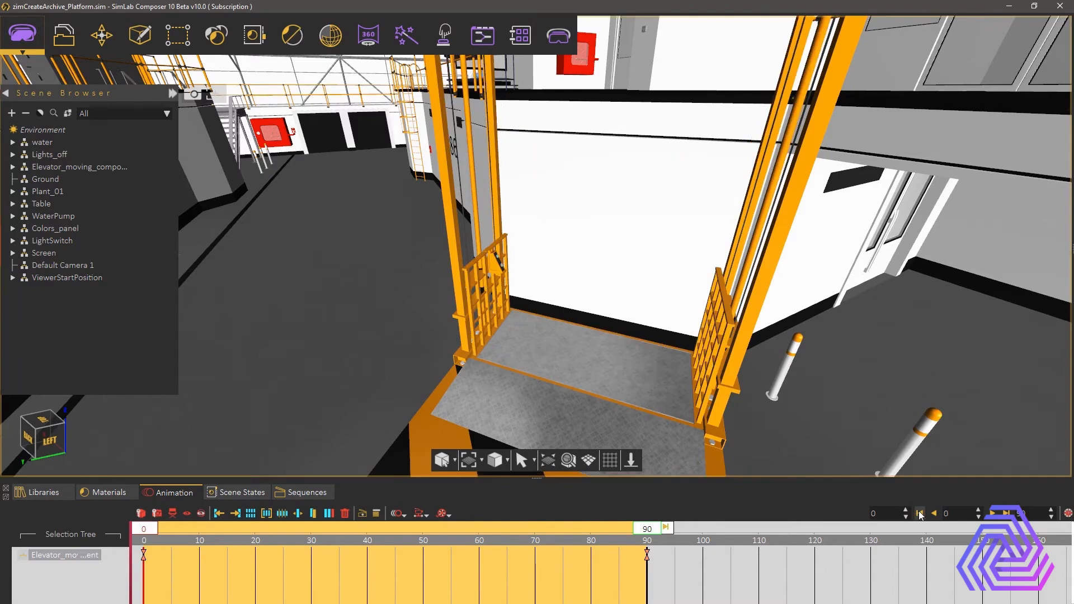
Step: Create an animation sequence named Lift_up, including its reverse, from the elevator's keyframes at frames 0 and 90
{"action": "scroll", "coordinate": [656, 330], "scroll_direction": "up", "scroll_amount": 5}
{"action": "middle_click_drag", "start_coordinate": [531, 339], "coordinate": [456, 329]}
{"action": "left_click_drag", "start_coordinate": [704, 588], "coordinate": [132, 547]}
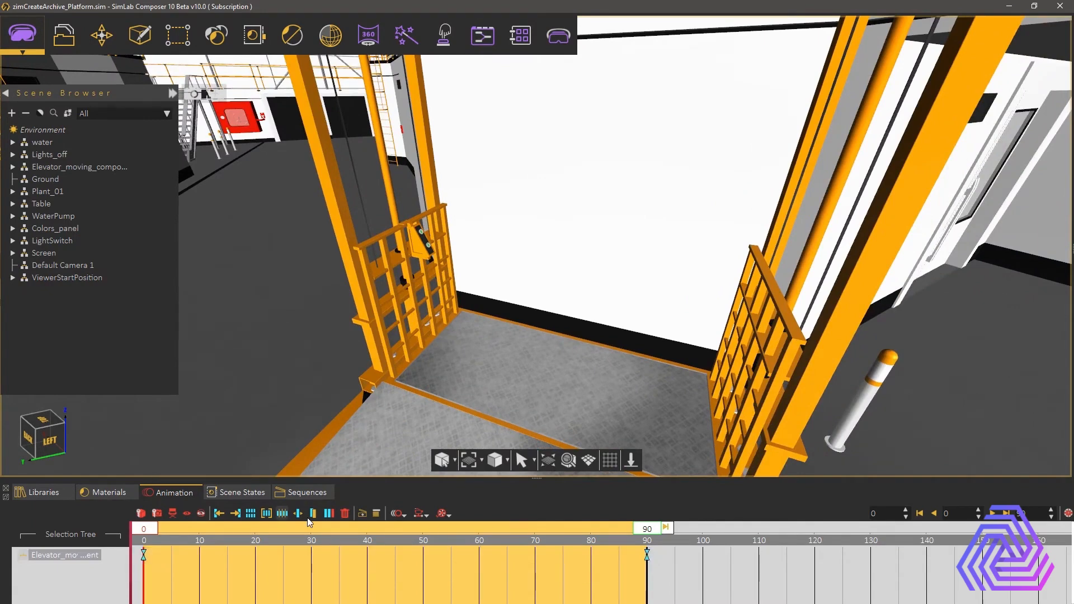
{"action": "left_click", "coordinate": [361, 514]}
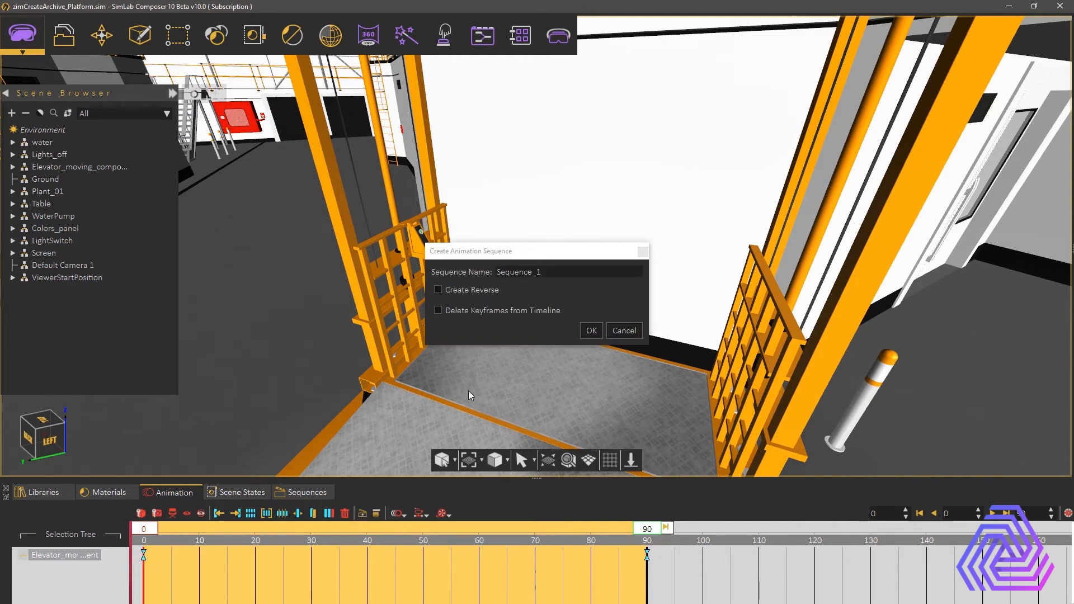
{"action": "left_click_drag", "start_coordinate": [541, 271], "coordinate": [490, 273]}
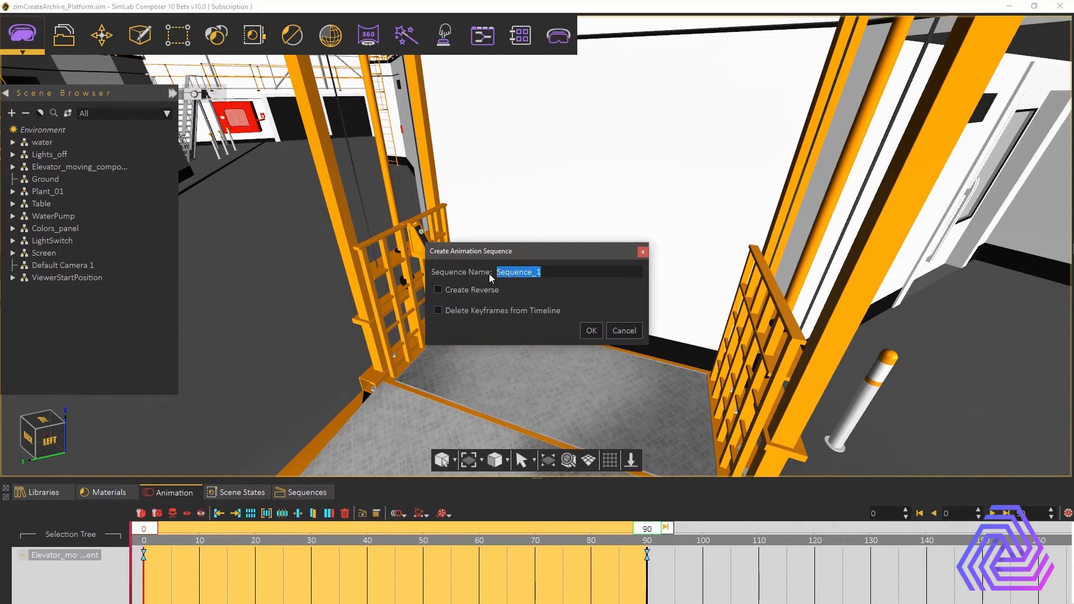
{"action": "type", "text": "L"}
{"action": "left_click", "coordinate": [590, 331]}
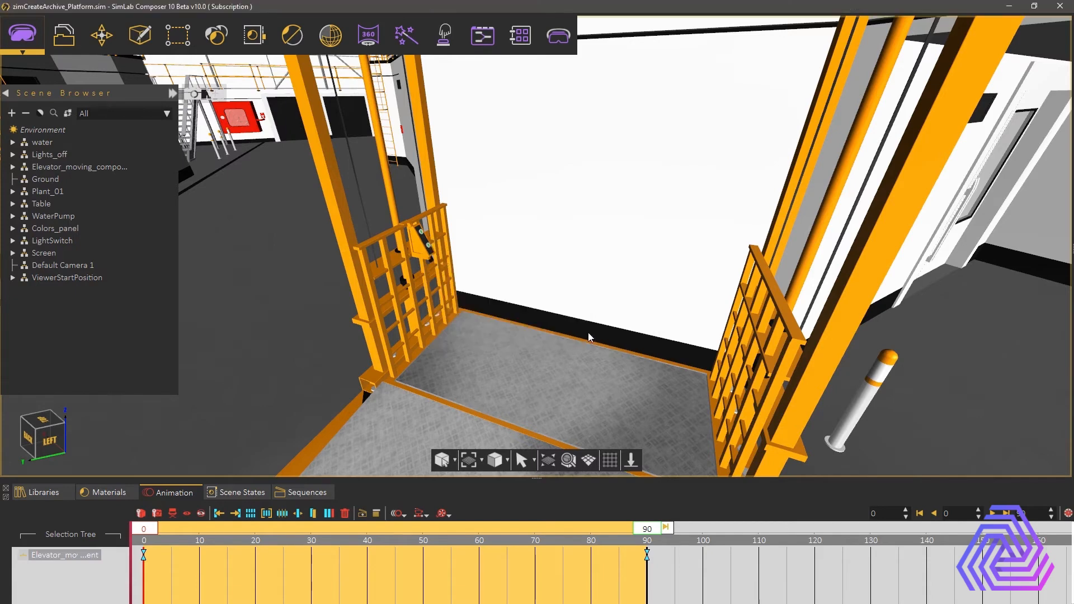
Step: Give the panel's up-arrow button a Play Sequence action that runs the Lift_up sequence
{"action": "left_click", "coordinate": [312, 494]}
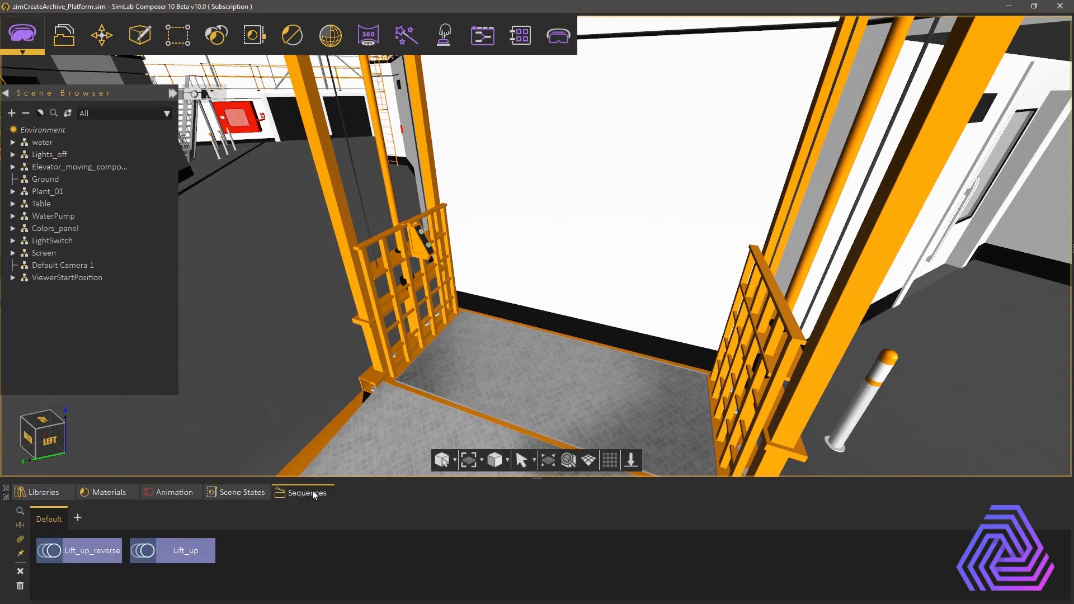
{"action": "middle_click_drag", "start_coordinate": [473, 298], "coordinate": [521, 260]}
{"action": "scroll", "coordinate": [464, 245], "scroll_direction": "up", "scroll_amount": 3}
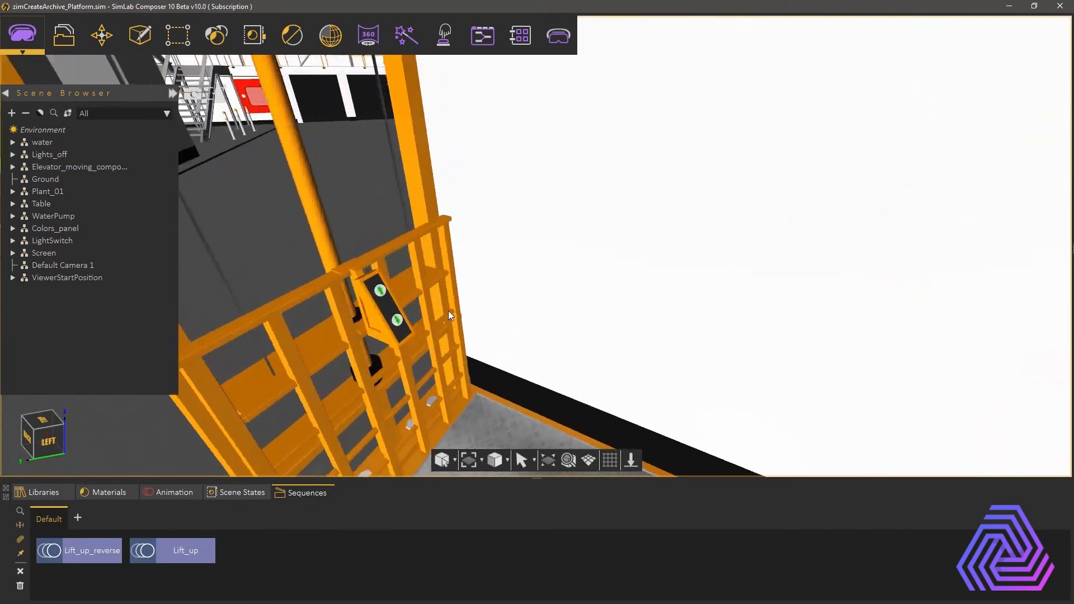
{"action": "left_click", "coordinate": [380, 291]}
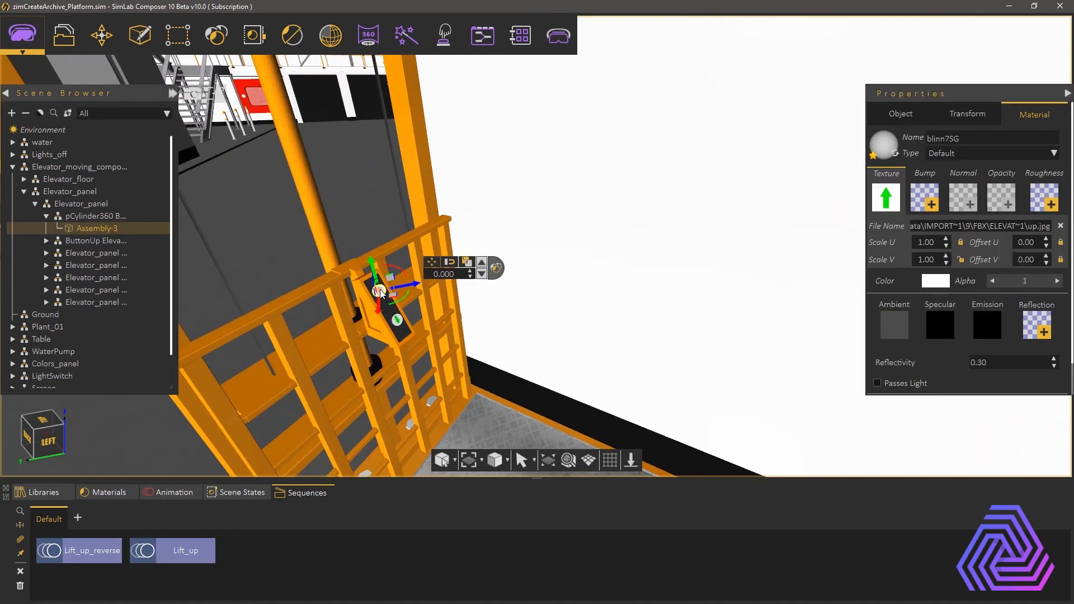
{"action": "left_click", "coordinate": [900, 114]}
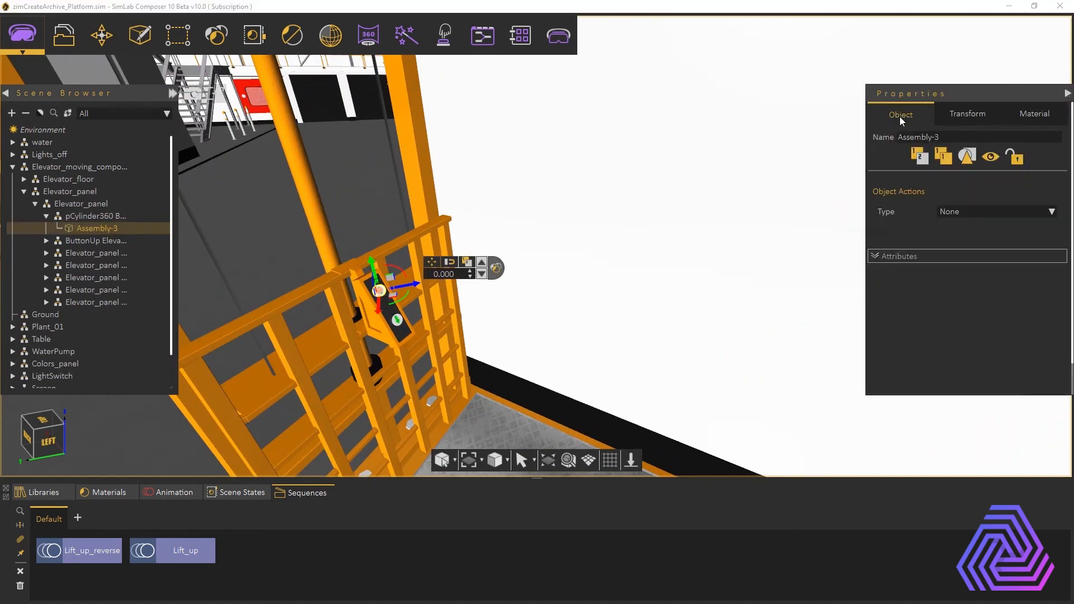
{"action": "left_click", "coordinate": [955, 210]}
{"action": "left_click", "coordinate": [968, 319]}
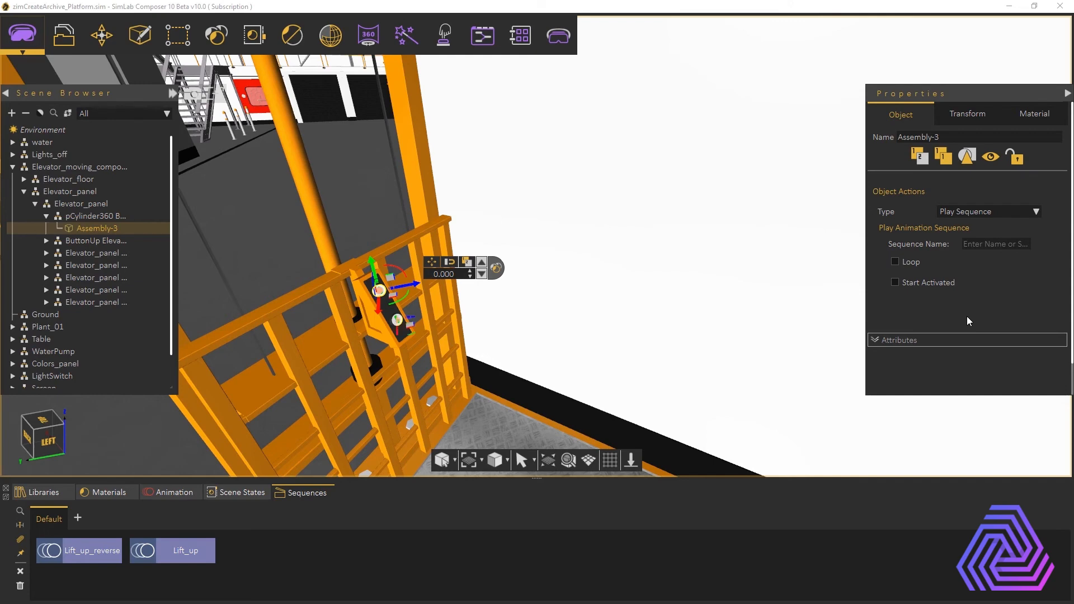
{"action": "left_click", "coordinate": [197, 551]}
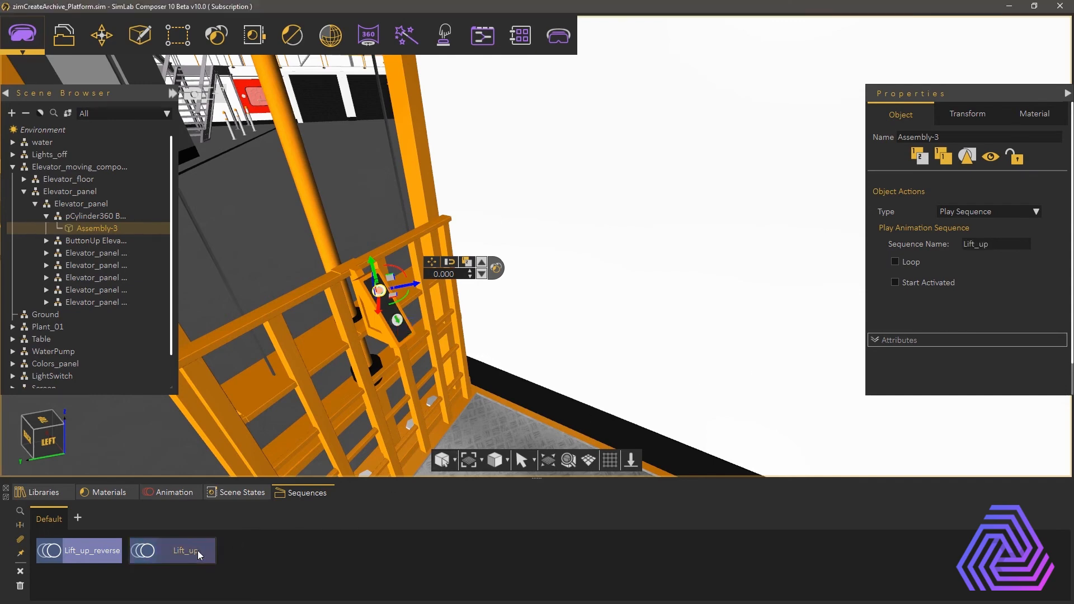
Step: Give the panel's down-arrow button a Play Sequence action that runs the Lift_up_reverse sequence
{"action": "left_click", "coordinate": [397, 320]}
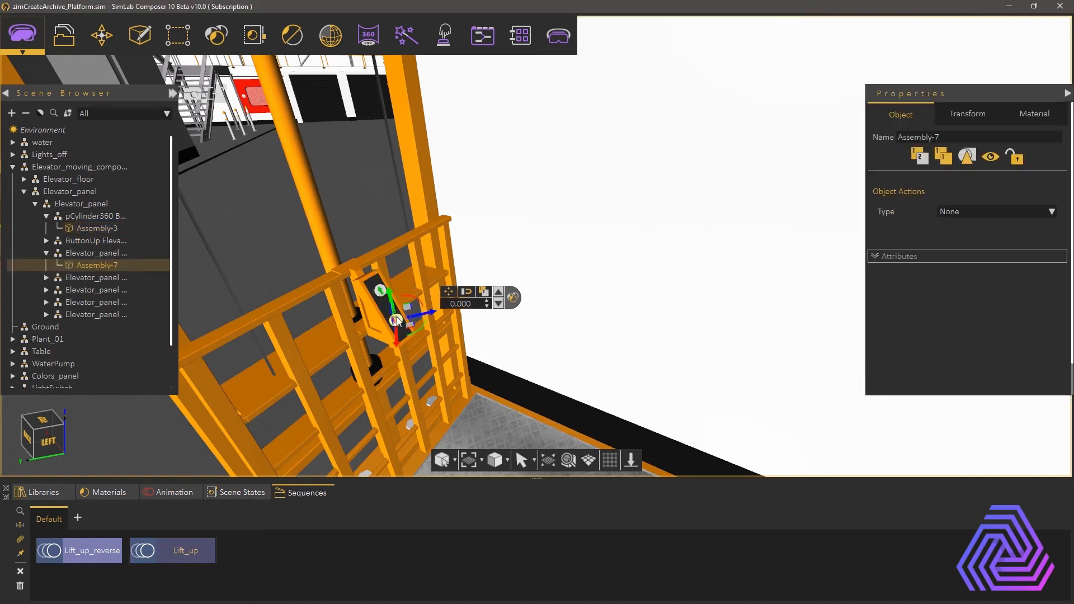
{"action": "left_click", "coordinate": [946, 212]}
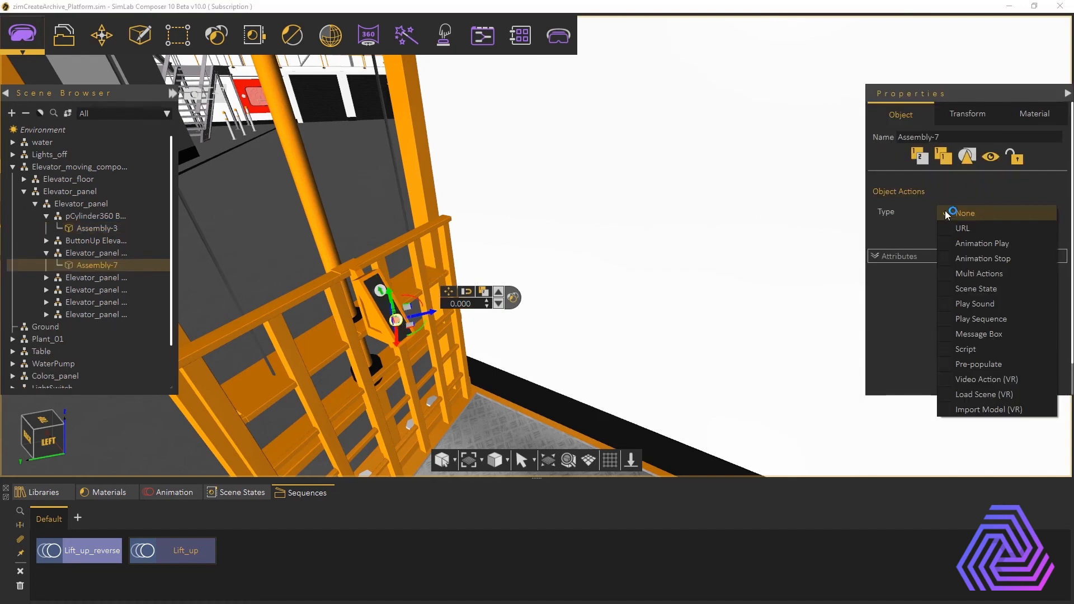
{"action": "left_click", "coordinate": [968, 319]}
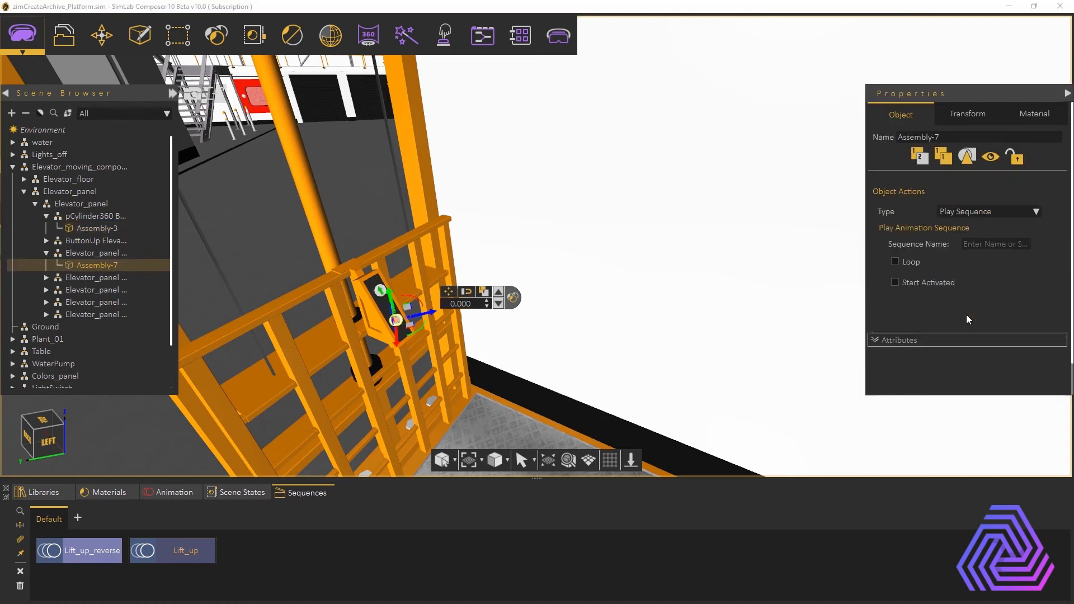
{"action": "left_click", "coordinate": [90, 554]}
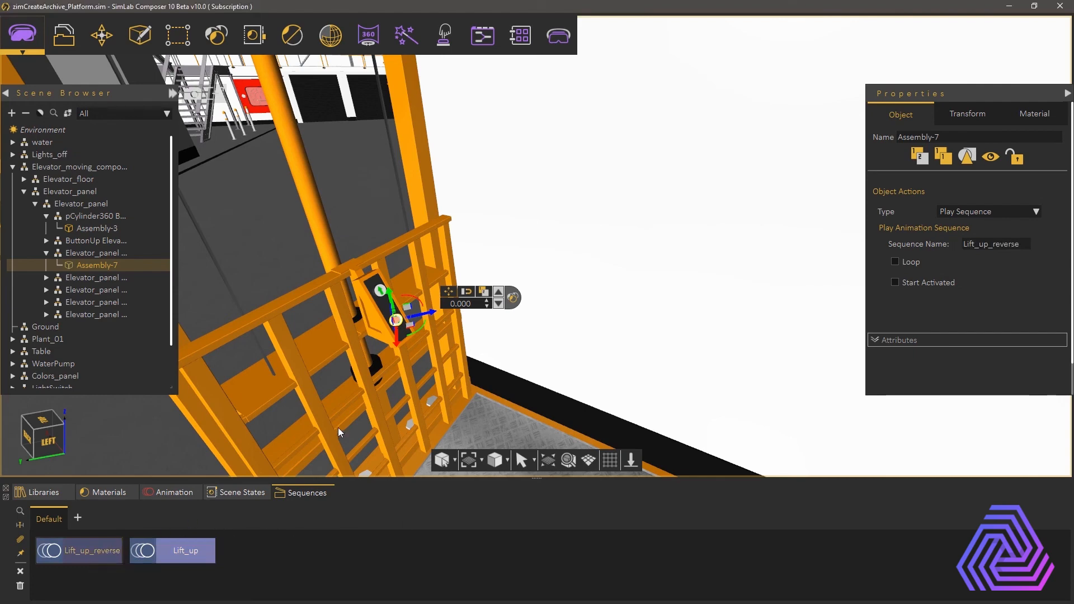
Step: Launch the scene in the Desktop viewer, walk onto the elevator and activate the panel's up-arrow button
{"action": "middle_click_drag", "start_coordinate": [347, 417], "coordinate": [378, 394]}
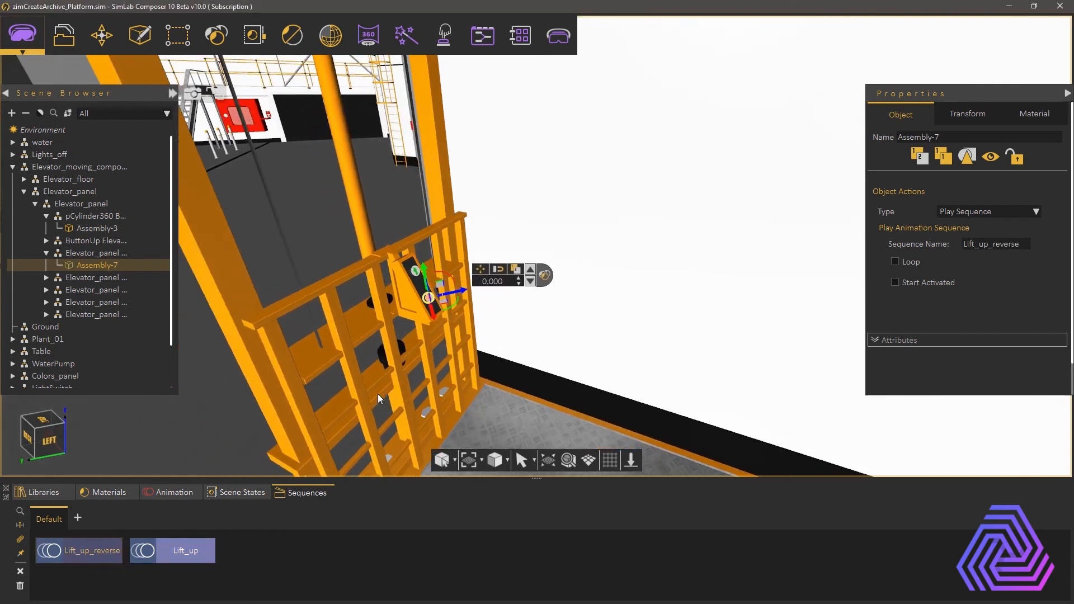
{"action": "left_click", "coordinate": [553, 42]}
{"action": "left_click", "coordinate": [567, 79]}
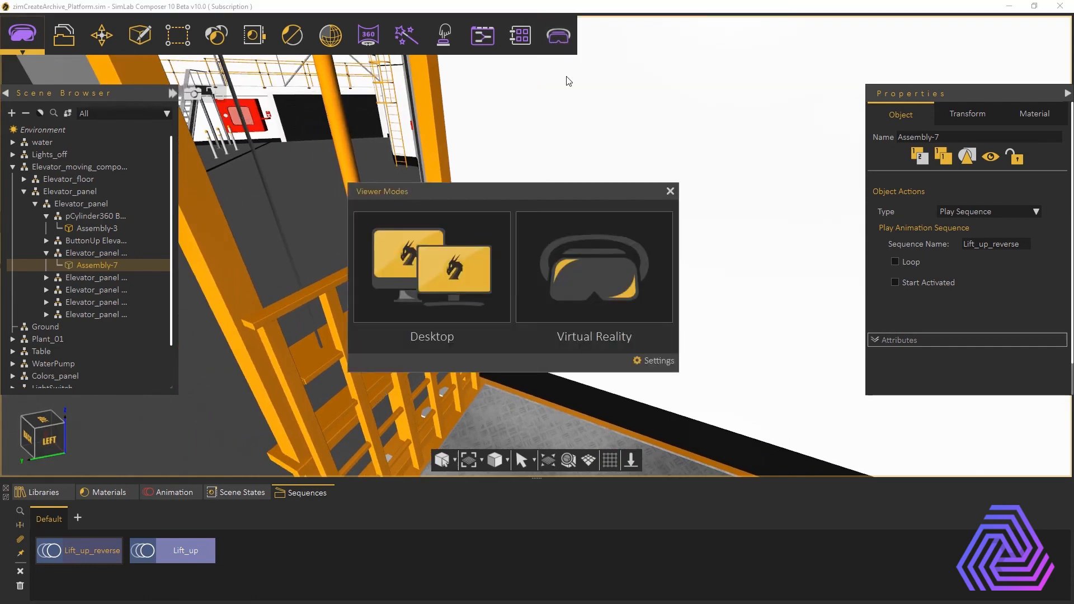
{"action": "left_click", "coordinate": [458, 249]}
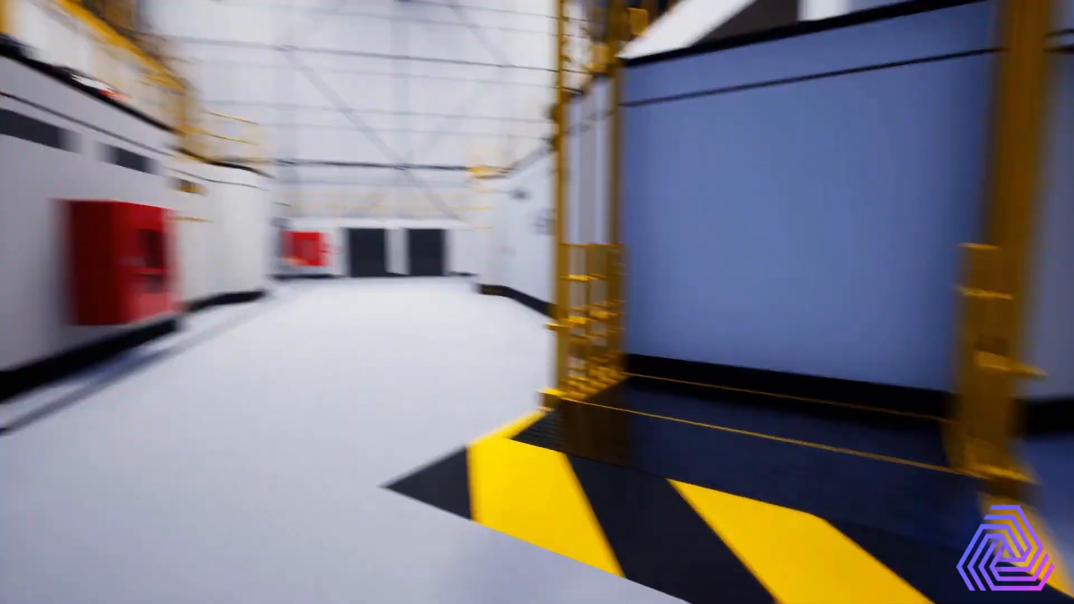
{"action": "key", "text": "w"}
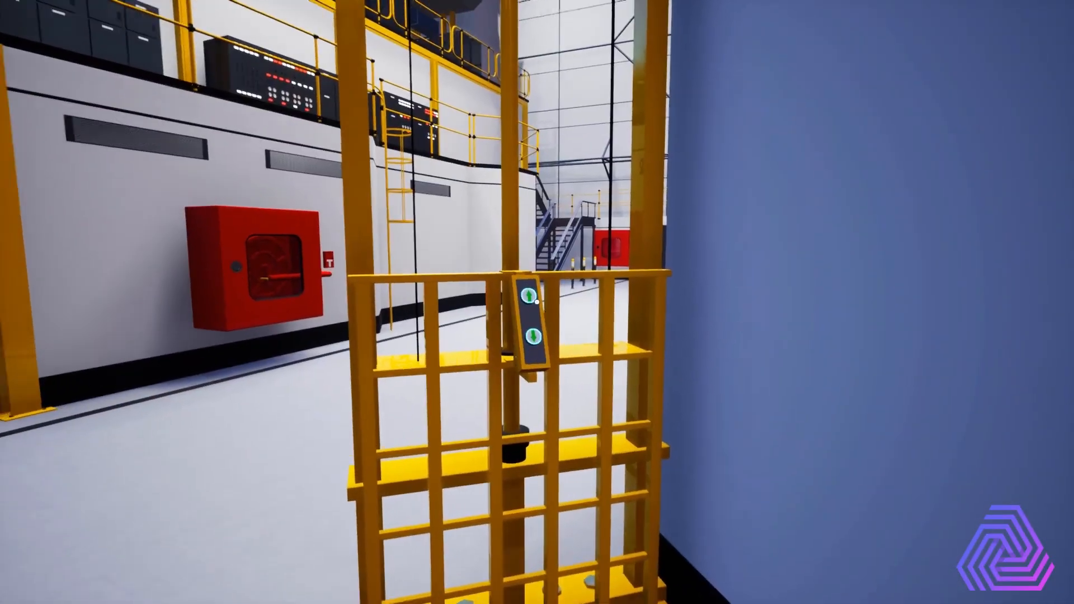
{"action": "key", "text": "w"}
{"action": "left_click", "coordinate": [537, 302]}
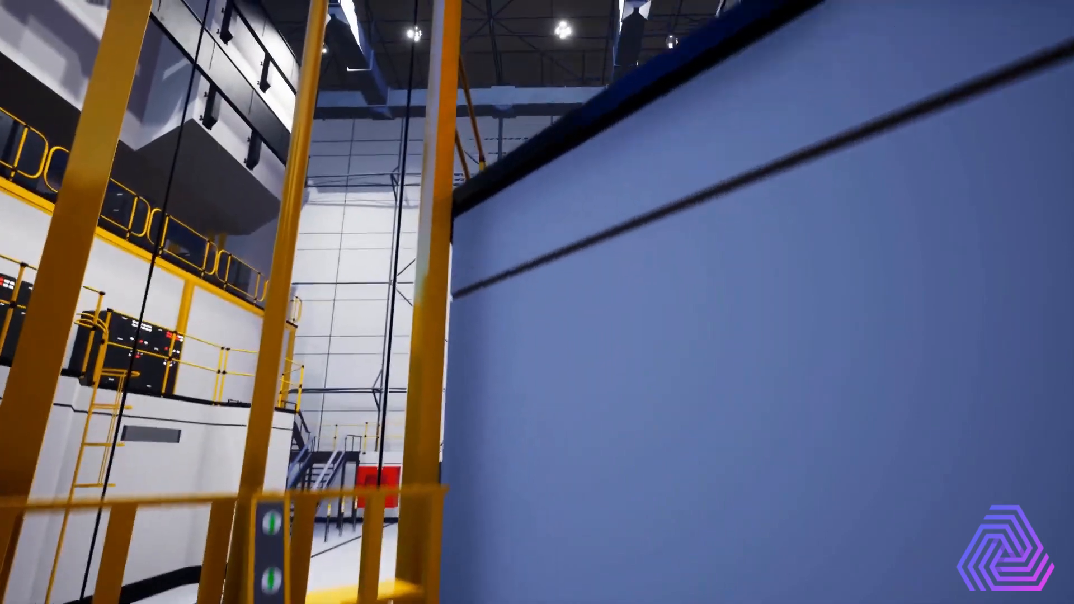
Step: Walk around the raised platform, return to the elevator panel and activate its down-arrow button
{"action": "key", "text": "w"}
{"action": "key", "text": "w"}
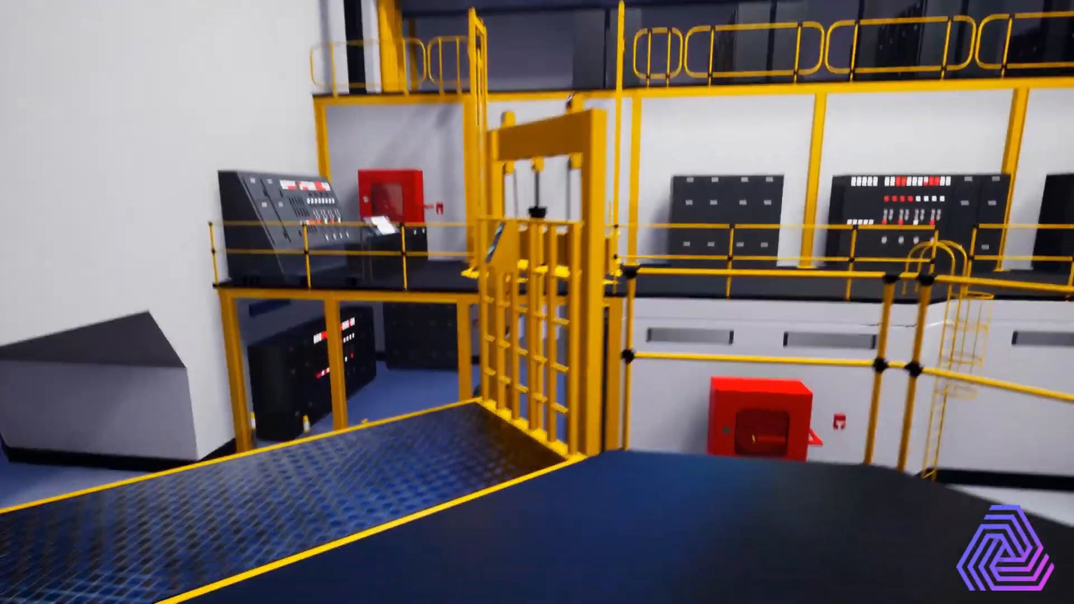
{"action": "key", "text": "s"}
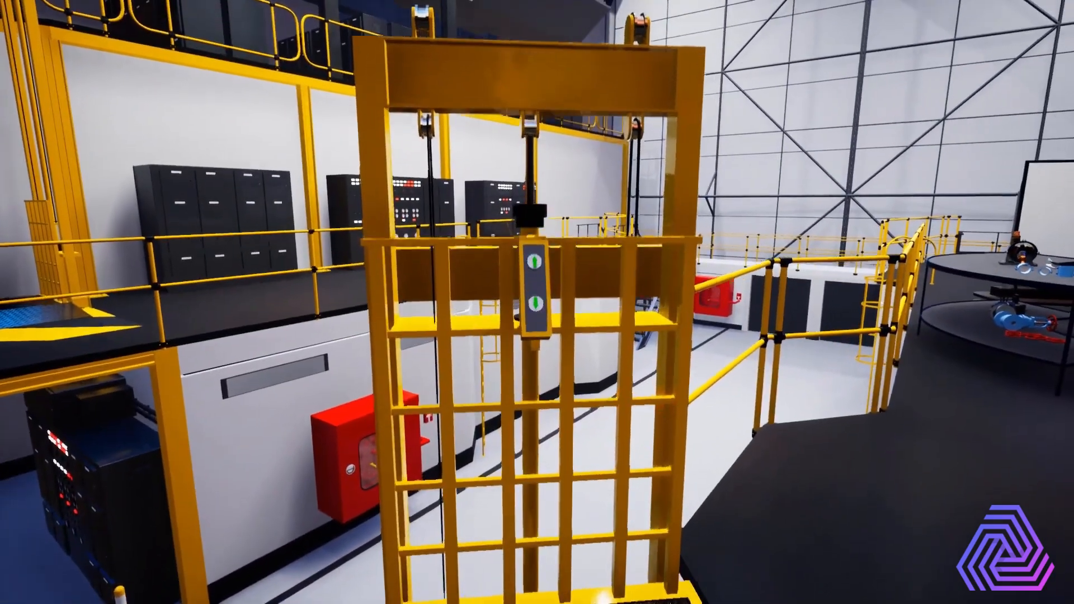
{"action": "left_click", "coordinate": [536, 303]}
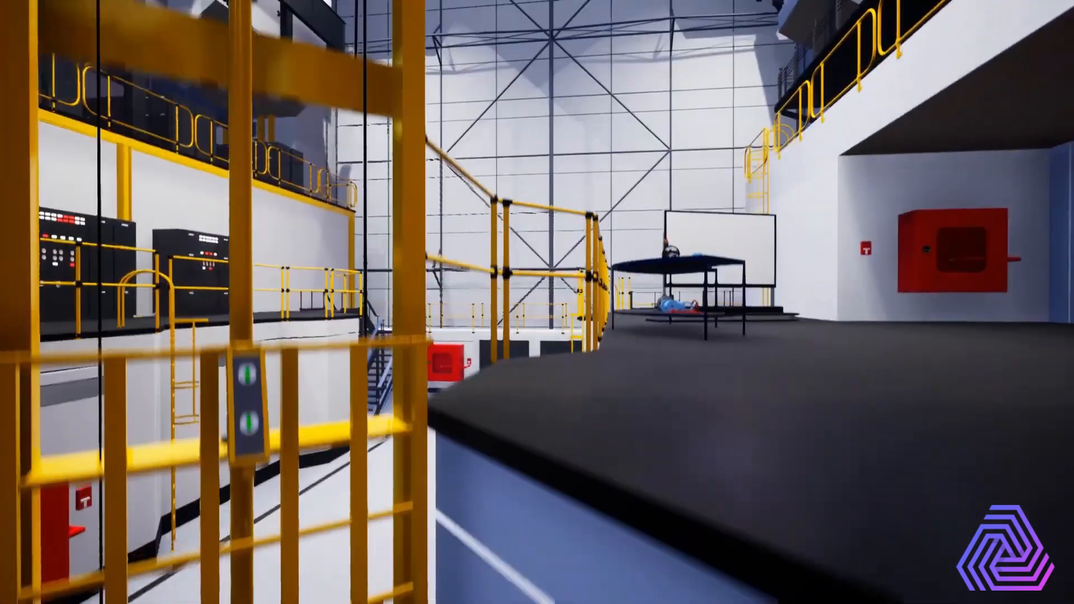